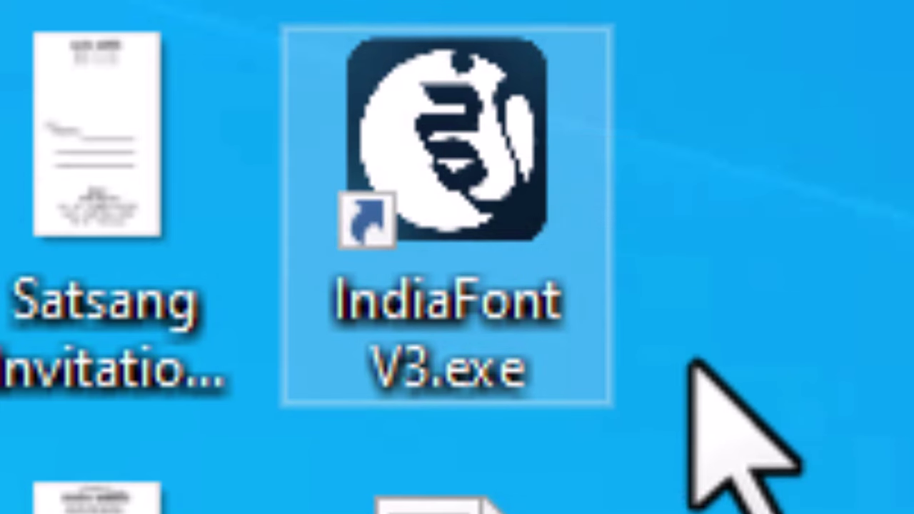
Launch IndiaFont V3 from its desktop shortcut
{"action": "double_click", "coordinate": [504, 218]}
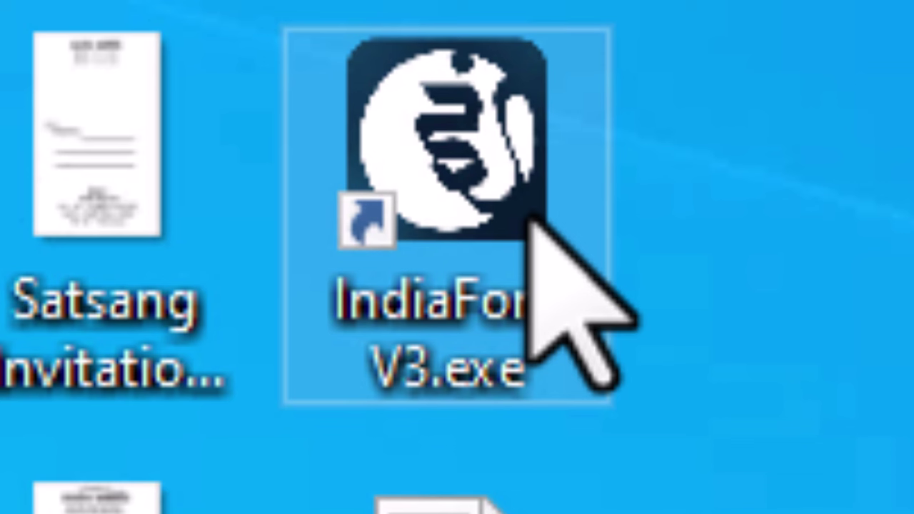
{"action": "double_click", "coordinate": [530, 219]}
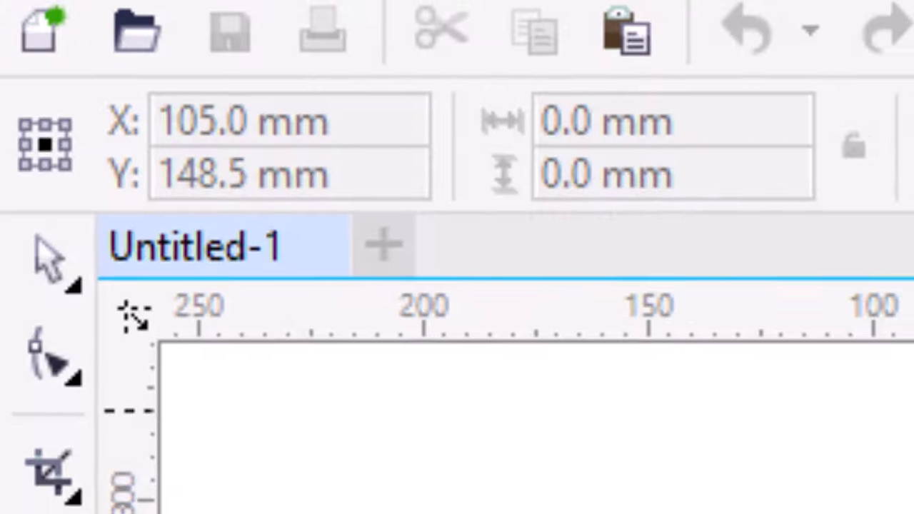
Switch to CorelDRAW and add the artistic text "sadasda" in the upper half of the blank page
{"action": "key", "text": "z"}
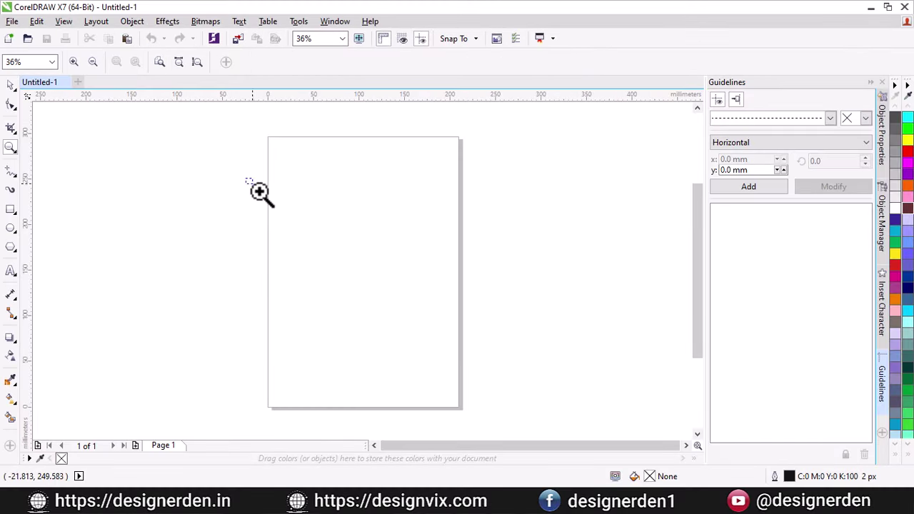
{"action": "left_click_drag", "start_coordinate": [247, 179], "coordinate": [523, 334]}
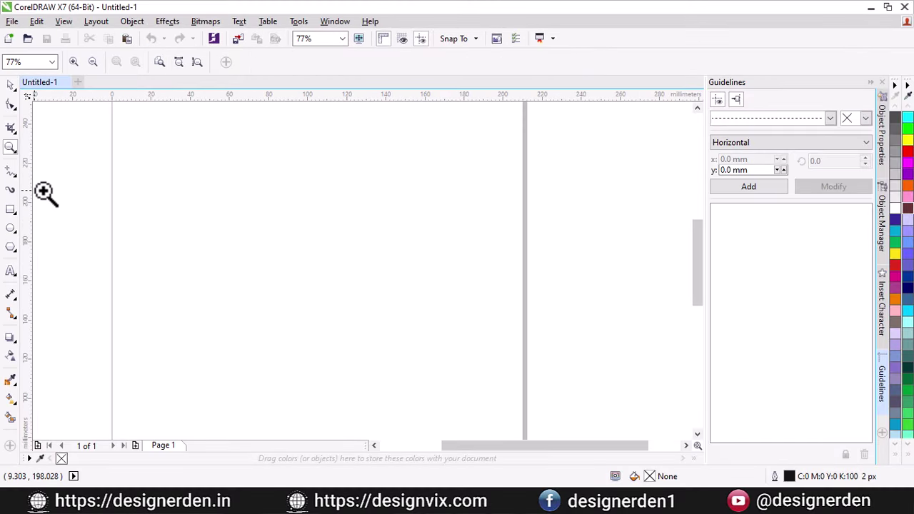
{"action": "left_click", "coordinate": [11, 271]}
{"action": "left_click", "coordinate": [201, 216]}
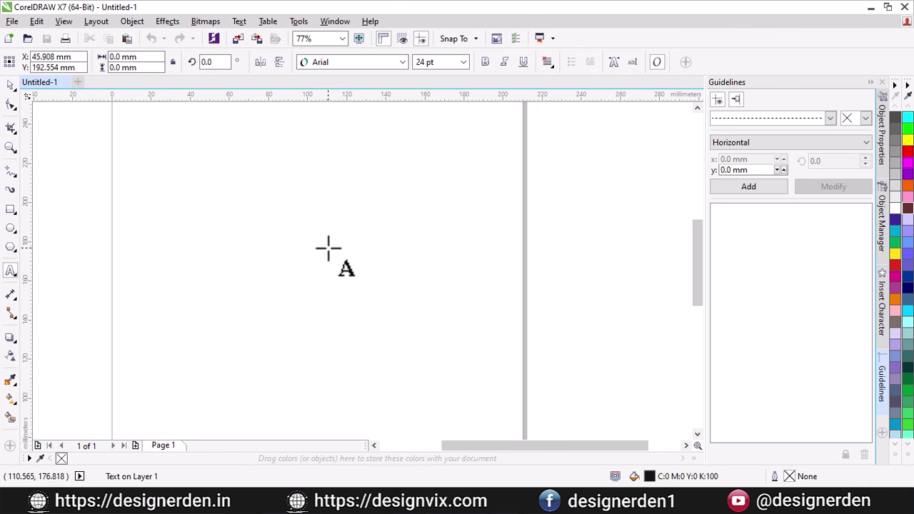
{"action": "type", "text": "sadasda"}
{"action": "left_click", "coordinate": [11, 85]}
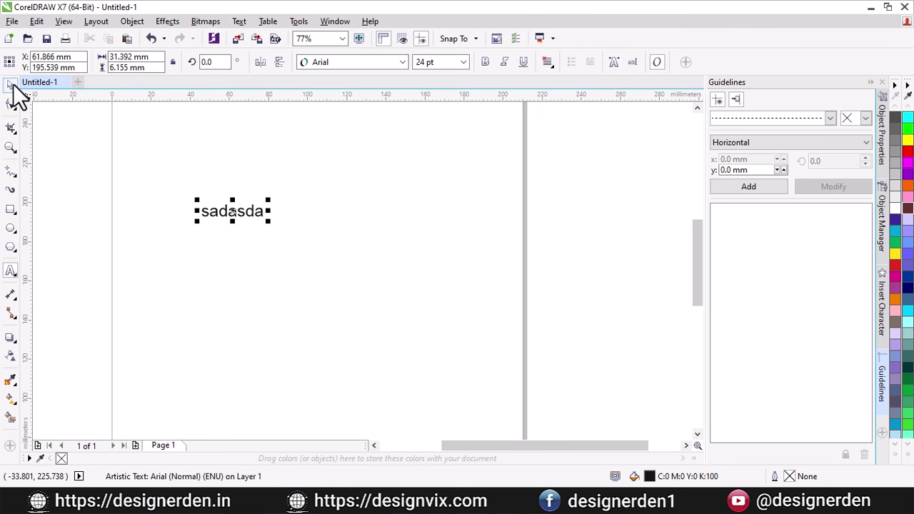
Preview several AMS Hindi fonts on the sample text and set its font to AMS Chhatrapati
{"action": "left_click", "coordinate": [352, 64]}
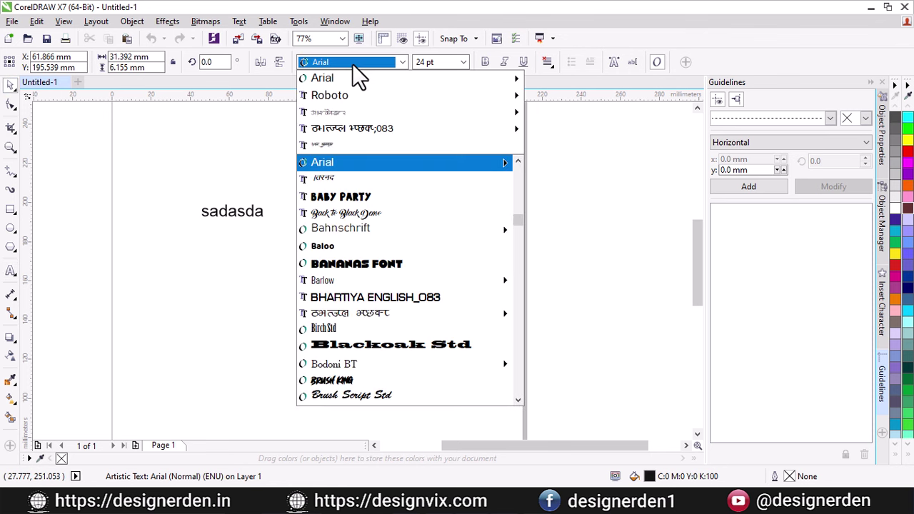
{"action": "mouse_move", "coordinate": [332, 111]}
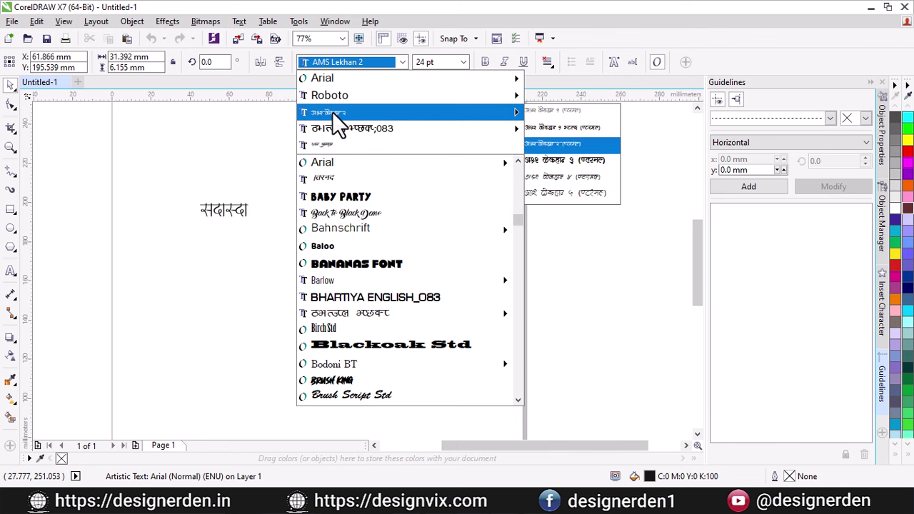
{"action": "left_click", "coordinate": [334, 75]}
{"action": "left_click", "coordinate": [334, 64]}
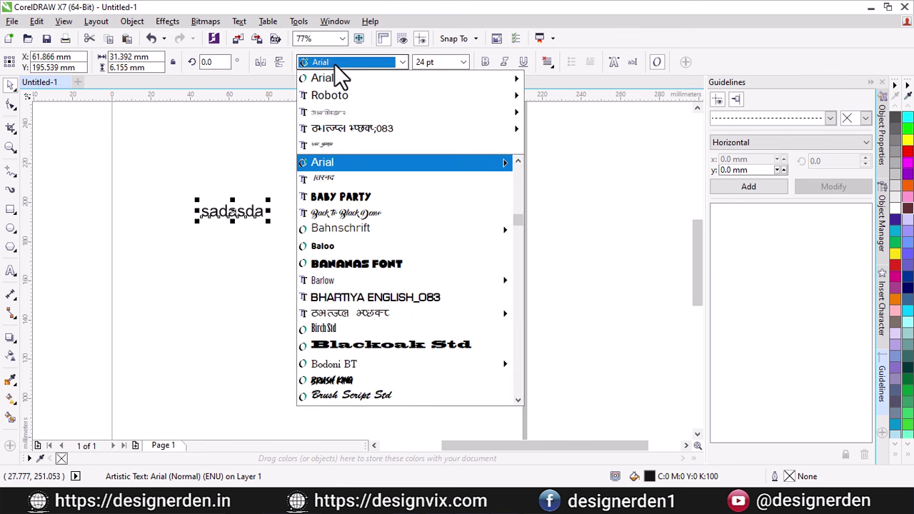
{"action": "type", "text": "Am"}
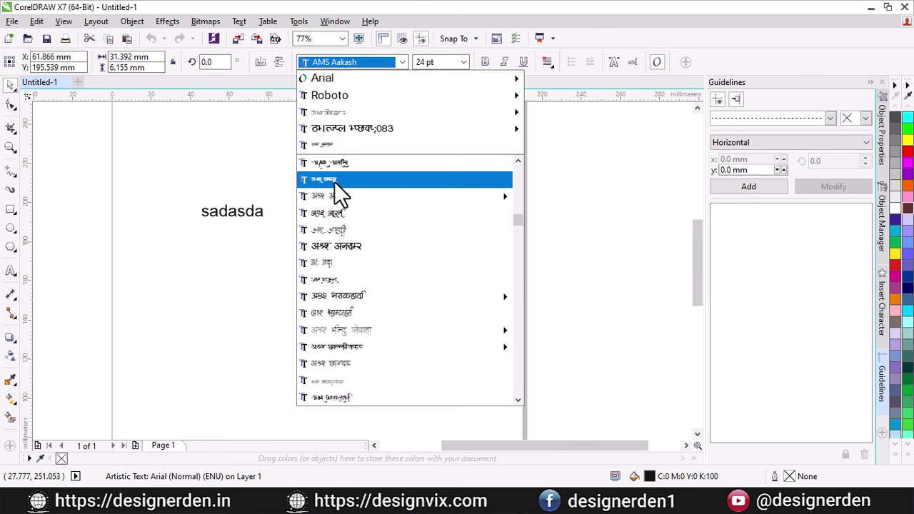
{"action": "mouse_move", "coordinate": [332, 201]}
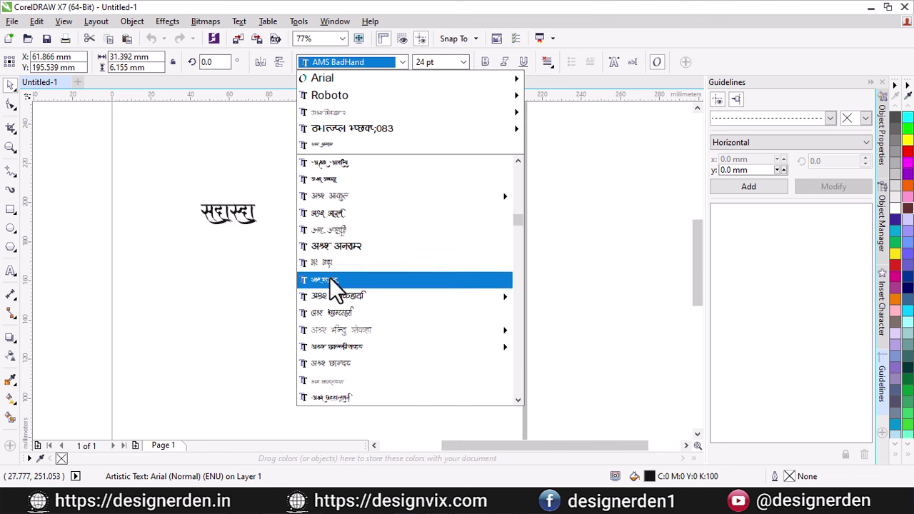
{"action": "mouse_move", "coordinate": [326, 293]}
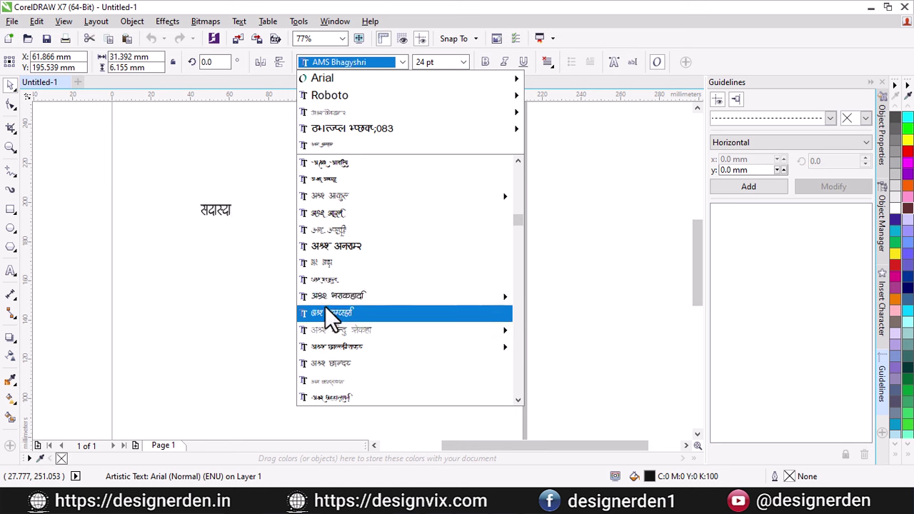
{"action": "mouse_move", "coordinate": [345, 352]}
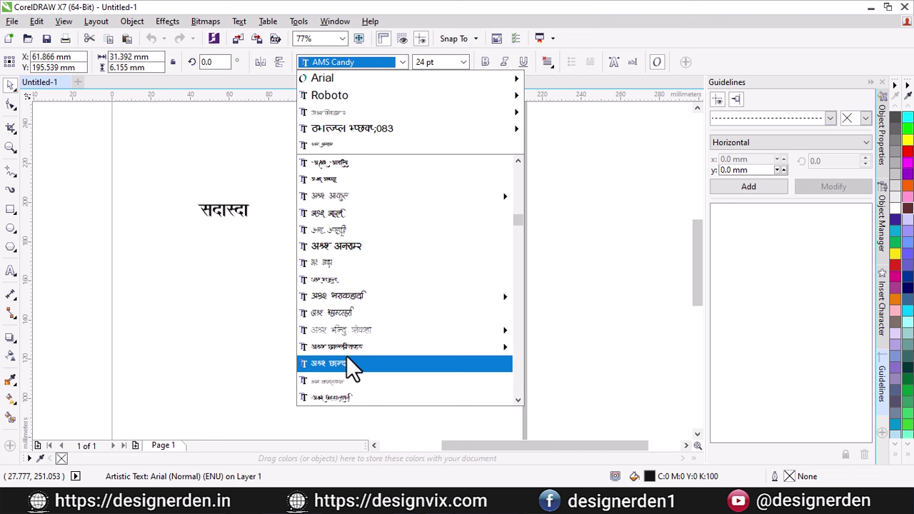
{"action": "left_click", "coordinate": [337, 394]}
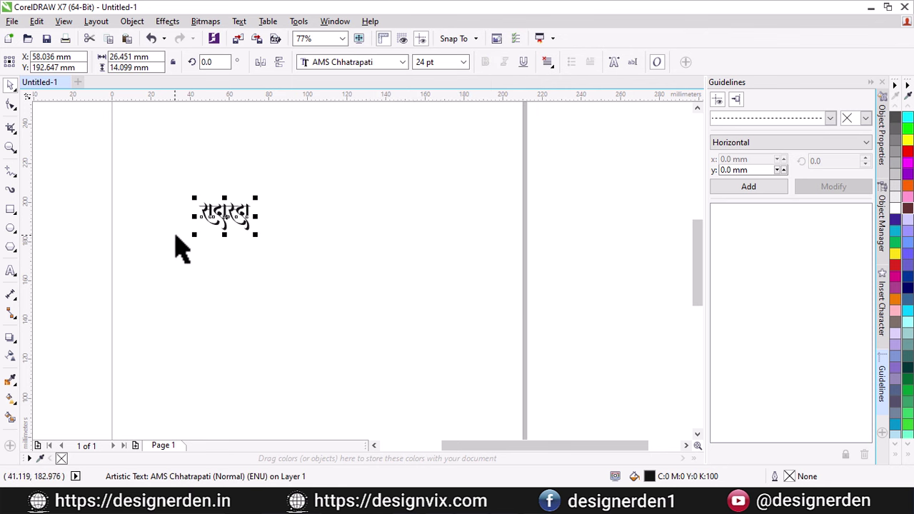
Enlarge the Hindi text to about 79.5 pt, about 88 mm wide, and move it to the upper middle of the page
{"action": "left_click", "coordinate": [182, 247]}
{"action": "left_click", "coordinate": [241, 216]}
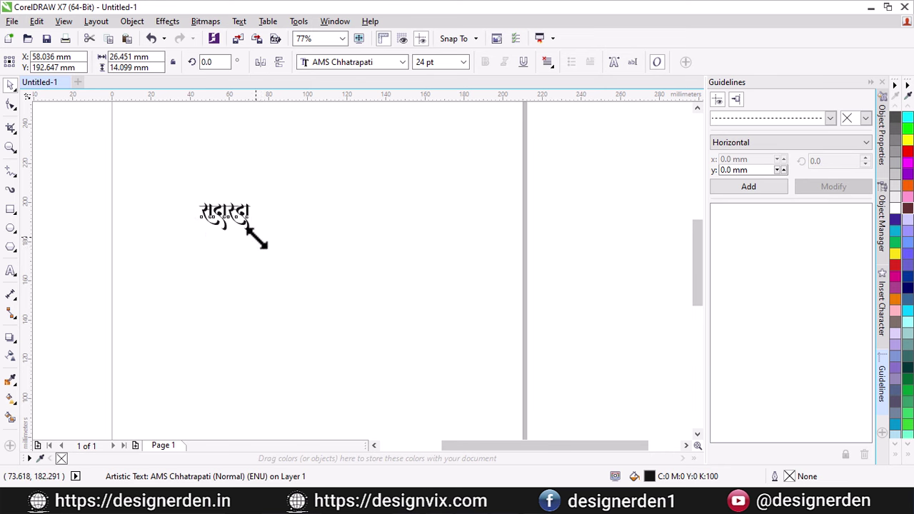
{"action": "left_click_drag", "start_coordinate": [255, 236], "coordinate": [378, 314]}
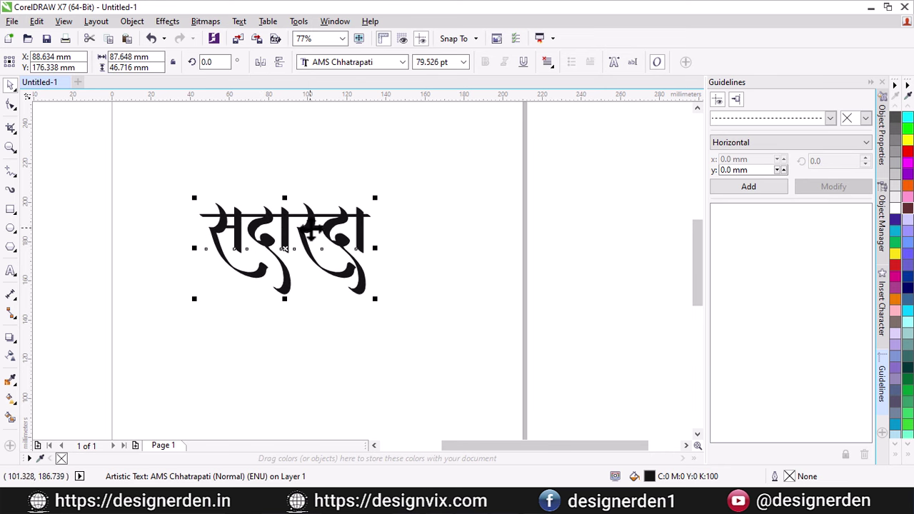
{"action": "left_click_drag", "start_coordinate": [311, 227], "coordinate": [287, 214]}
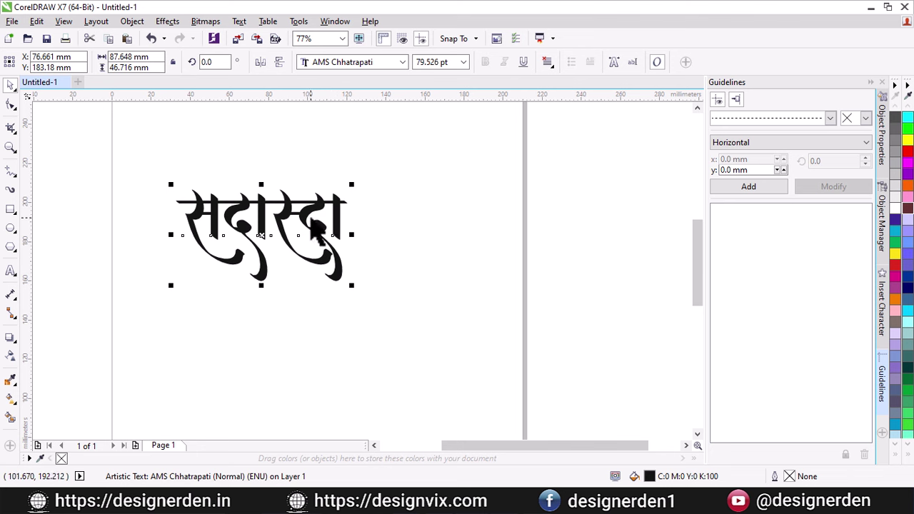
{"action": "key", "text": "Escape"}
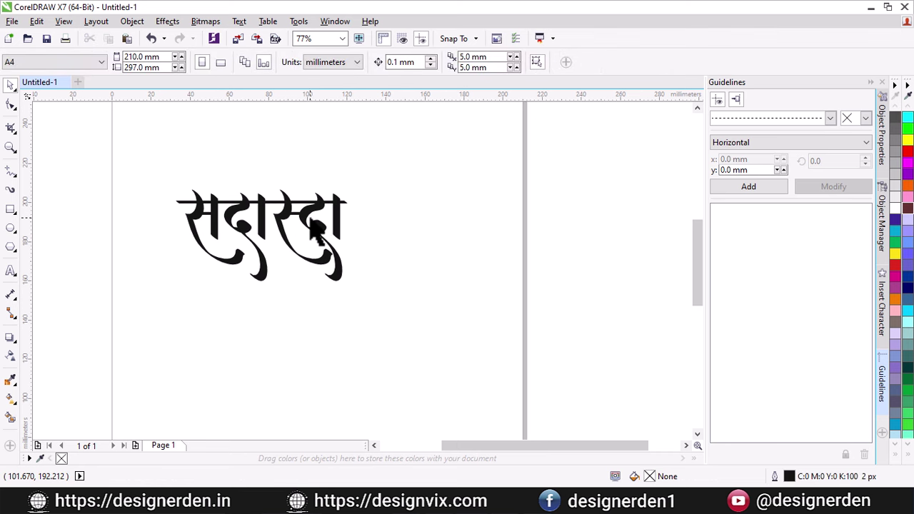
{"action": "left_click", "coordinate": [310, 225]}
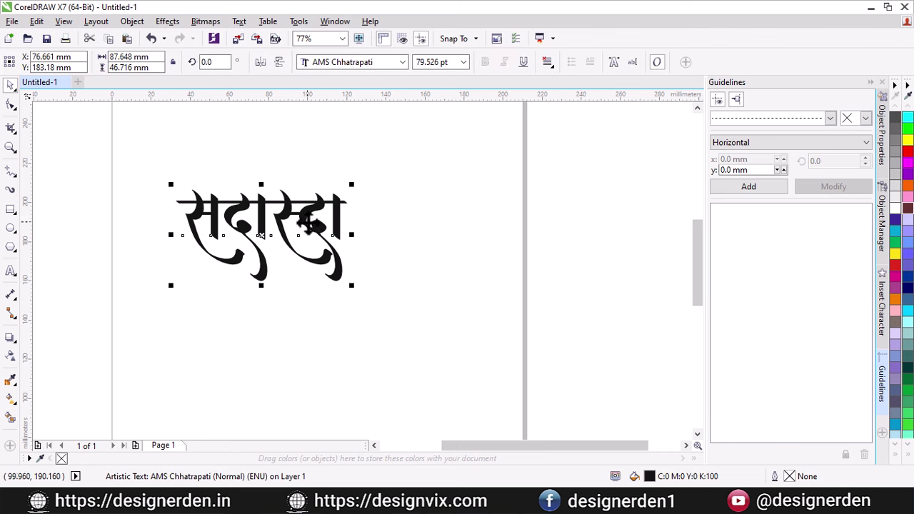
{"action": "left_click_drag", "start_coordinate": [311, 223], "coordinate": [349, 180]}
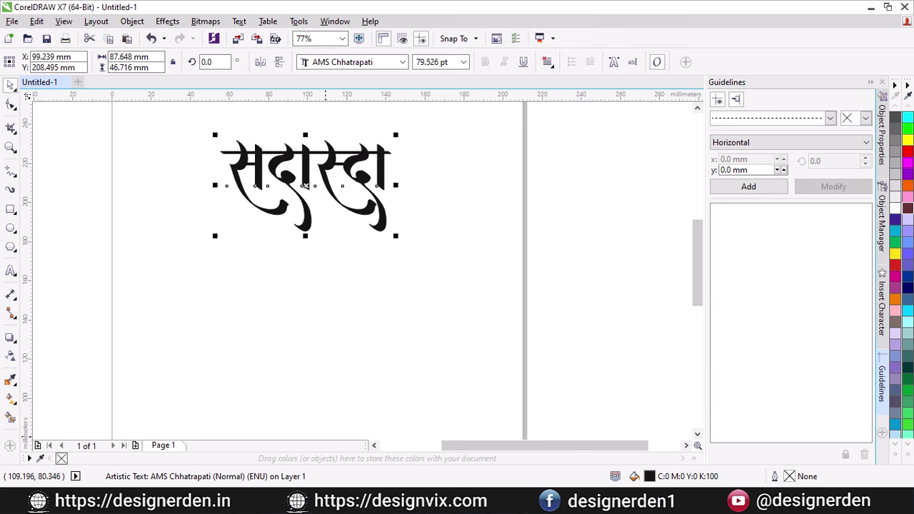
Switch to the Hindi Keyboard Layout AMS Font PDF in the browser and examine which Hindi characters each key produces
{"action": "mouse_move", "coordinate": [278, 499]}
{"action": "left_click", "coordinate": [272, 399]}
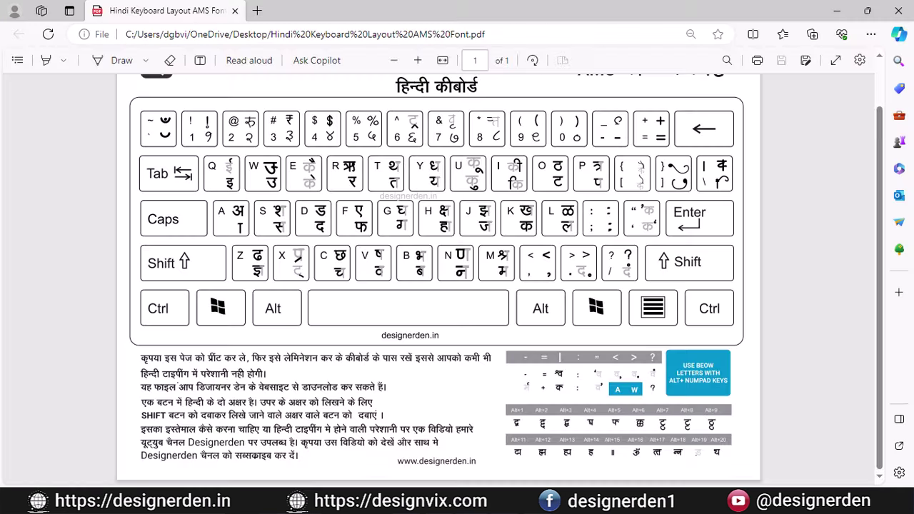
{"action": "scroll", "coordinate": [350, 268], "scroll_direction": "up", "scroll_amount": 1}
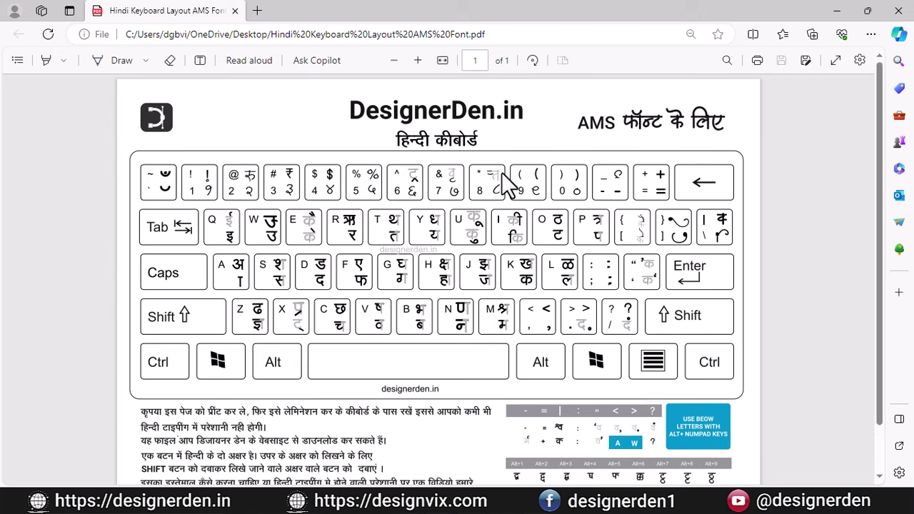
{"action": "scroll", "coordinate": [479, 307], "scroll_direction": "down", "scroll_amount": 1}
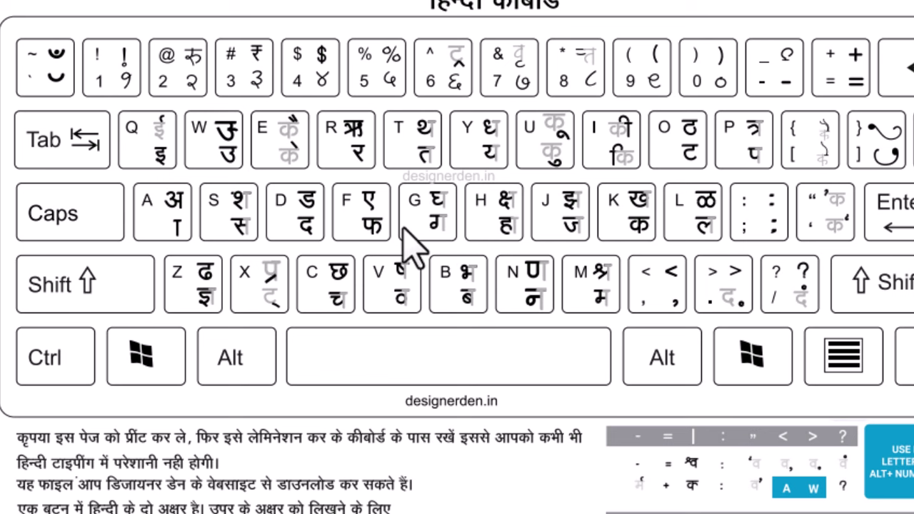
{"action": "scroll", "coordinate": [410, 232], "scroll_direction": "up", "scroll_amount": 2}
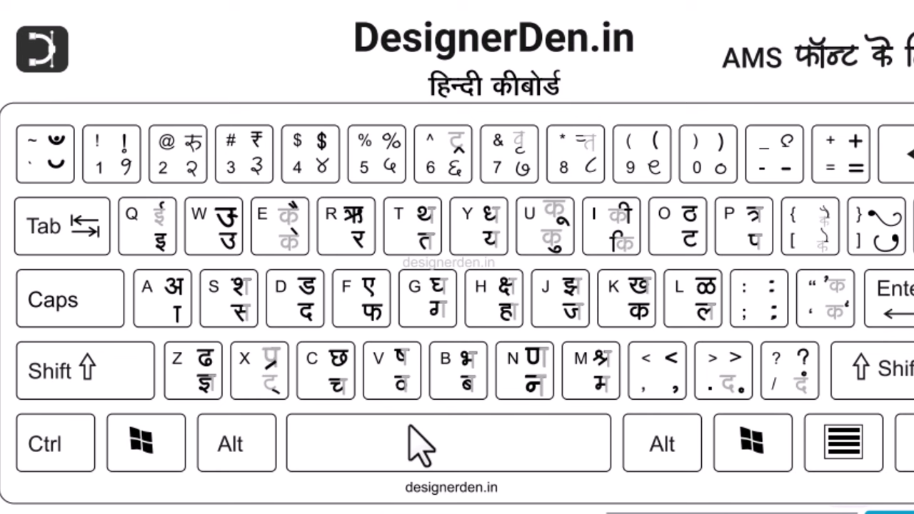
{"action": "scroll", "coordinate": [420, 447], "scroll_direction": "down", "scroll_amount": 2}
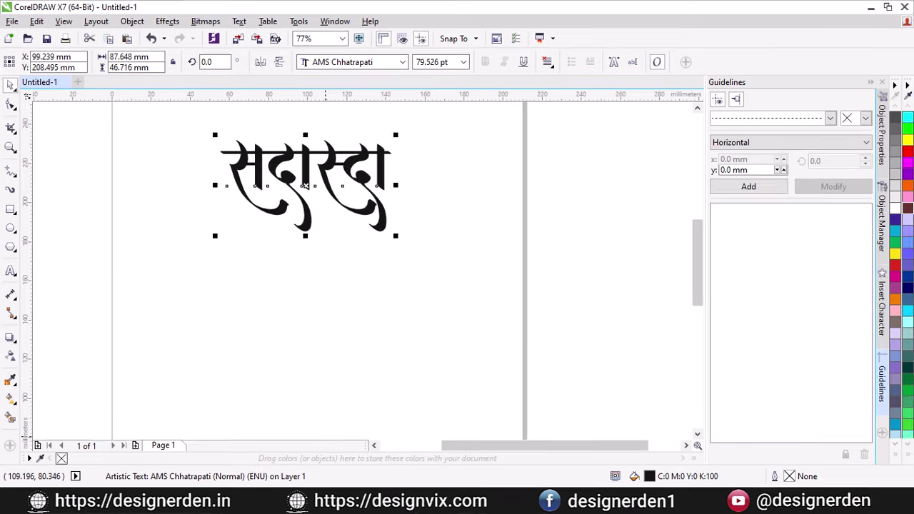
Return to CorelDRAW and delete all characters of the sample Hindi text, keeping its text cursor active
{"action": "left_click", "coordinate": [11, 270]}
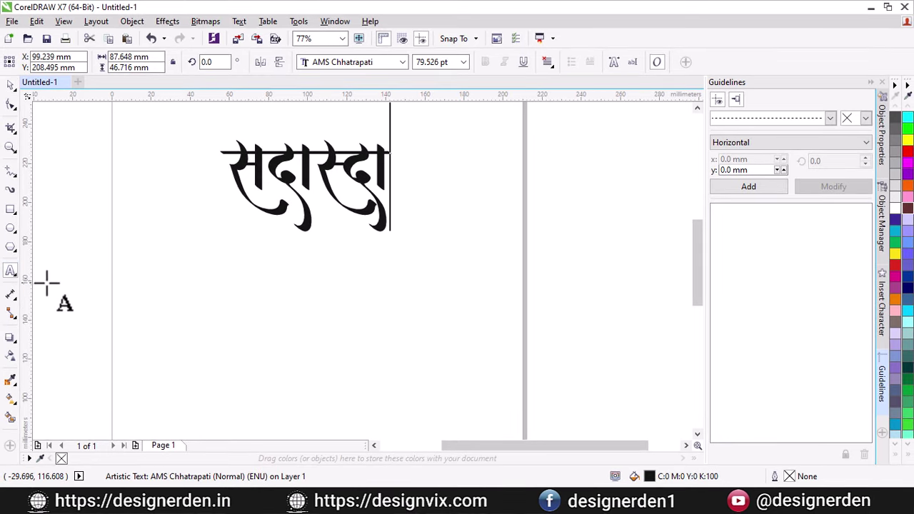
{"action": "left_click", "coordinate": [351, 182]}
{"action": "key", "text": "End"}
{"action": "key", "text": "BackSpace"}
{"action": "key", "text": "BackSpace"}
{"action": "key", "text": "BackSpace"}
{"action": "key", "text": "BackSpace"}
{"action": "key", "text": "BackSpace"}
{"action": "key", "text": "BackSpace"}
{"action": "key", "text": "BackSpace"}
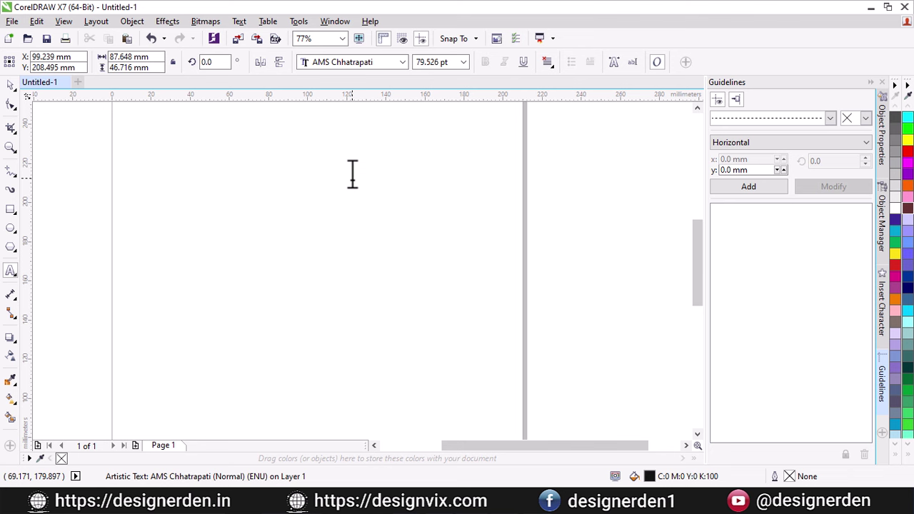
Write the Hindi word राम in the emptied text object
{"action": "type", "text": "j"}
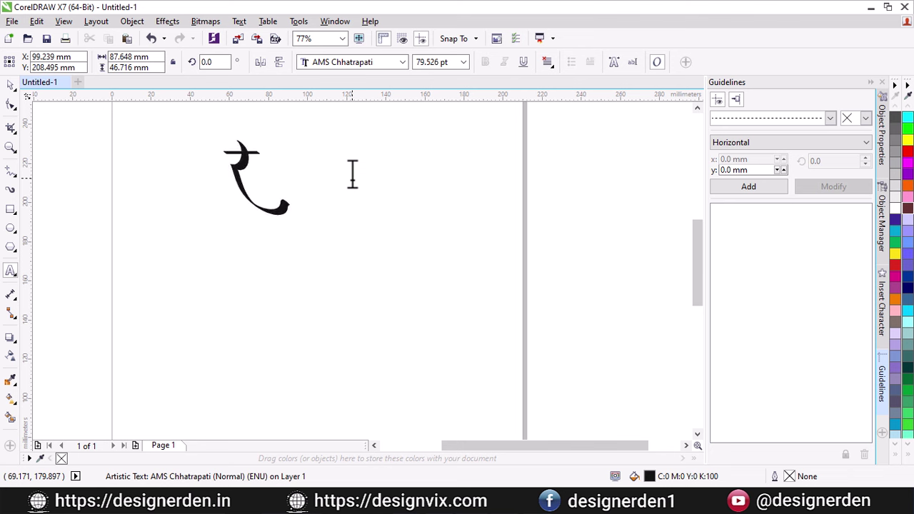
{"action": "type", "text": "k"}
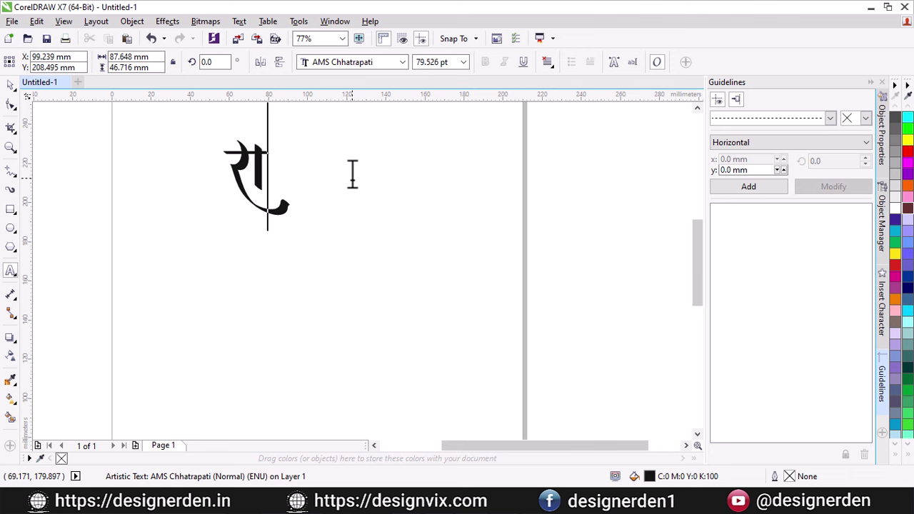
{"action": "type", "text": "e"}
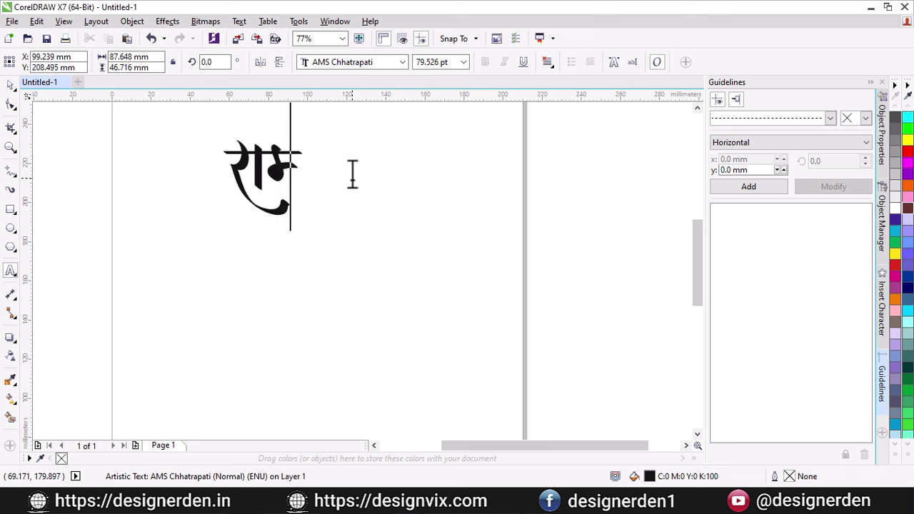
{"action": "type", "text": "k"}
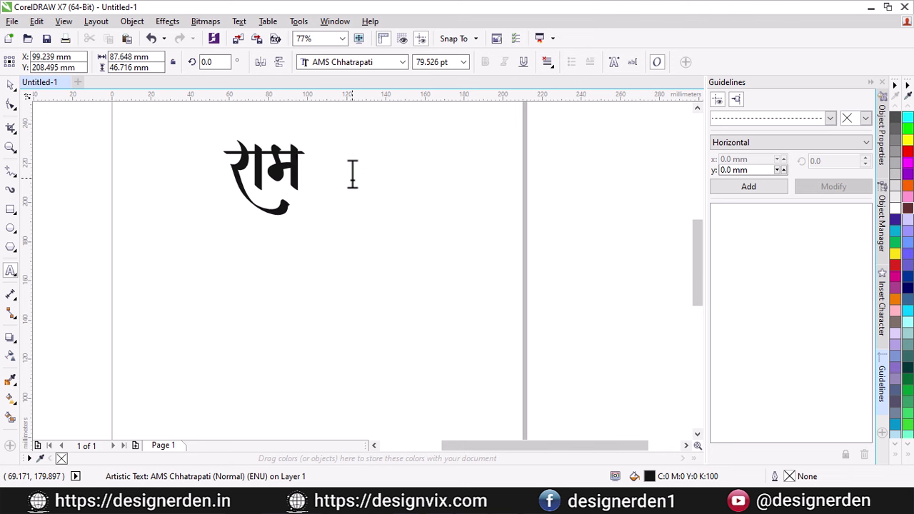
Add a second line reading स-अ below राम and place the text cursor at the end of that line
{"action": "key", "text": "Return"}
{"action": "type", "text": "र"}
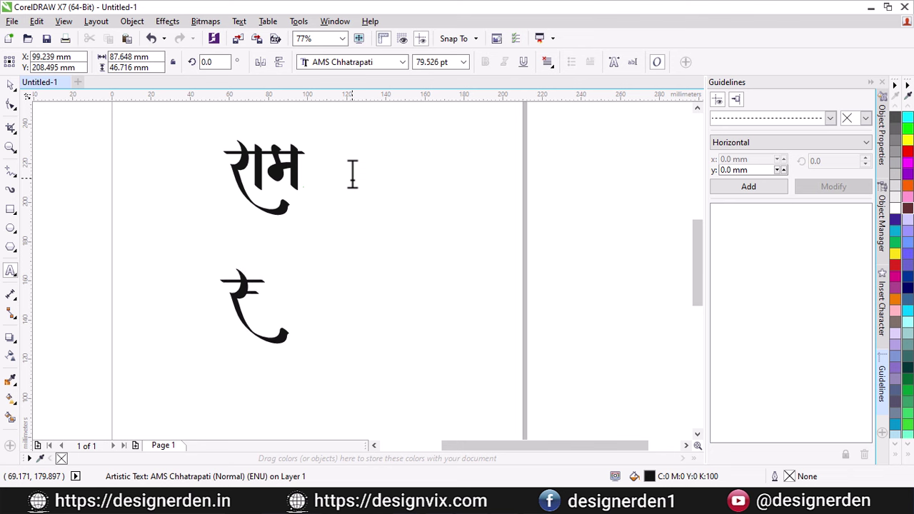
{"action": "type", "text": "ा"}
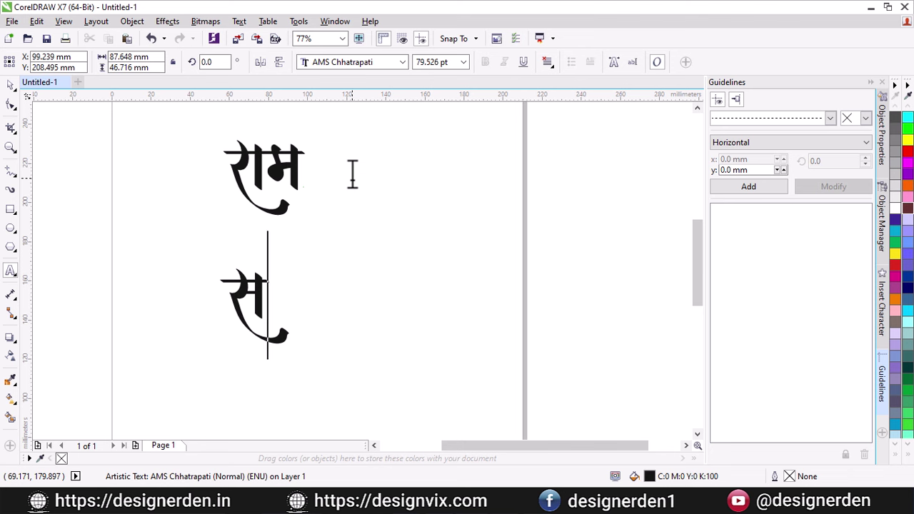
{"action": "type", "text": "अ"}
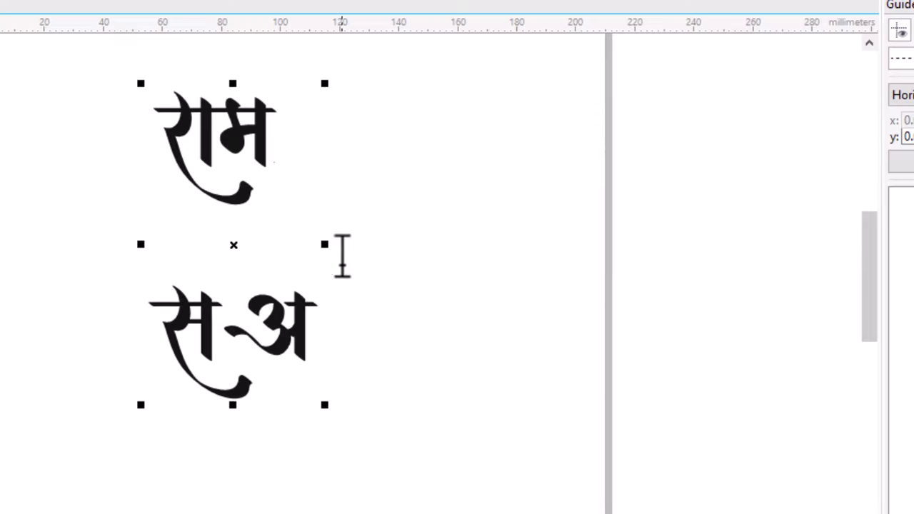
{"action": "left_click", "coordinate": [330, 295]}
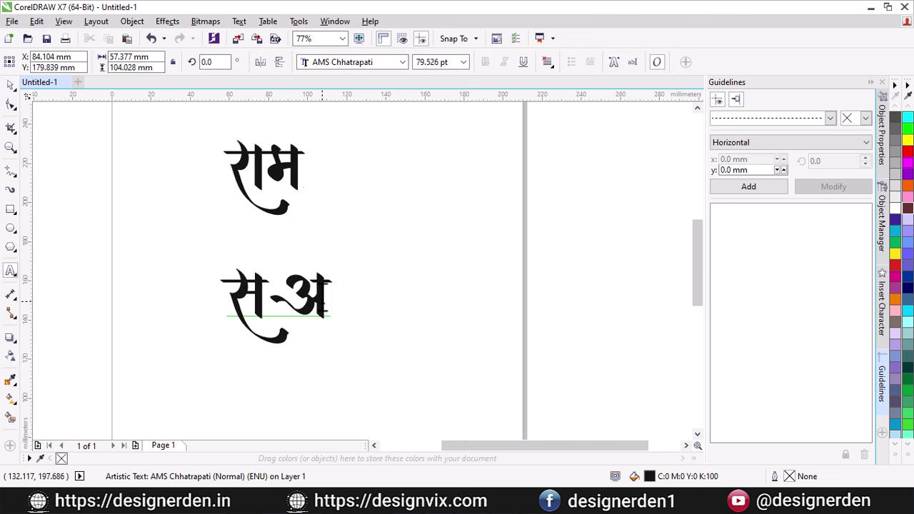
Append the characters ऋर to the second line of the Hindi text and briefly consult the Hindi keyboard layout PDF
{"action": "type", "text": "क्ष"}
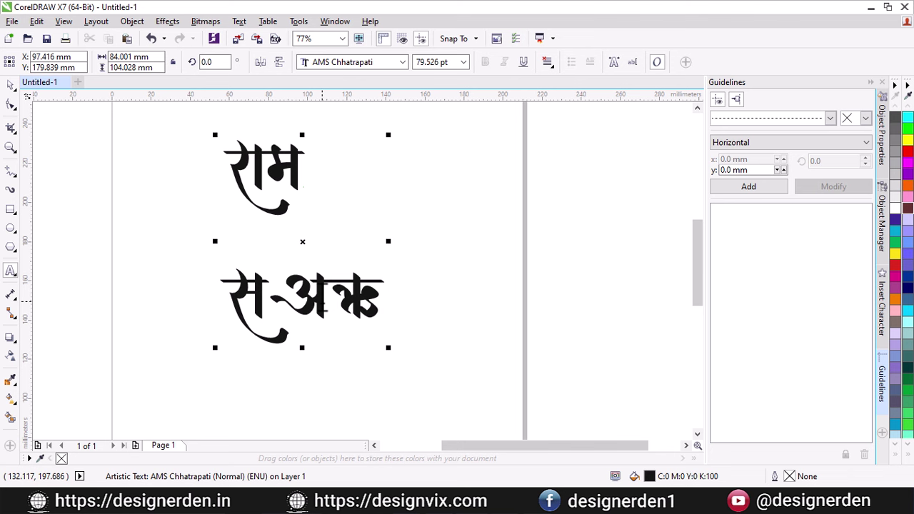
{"action": "type", "text": "र"}
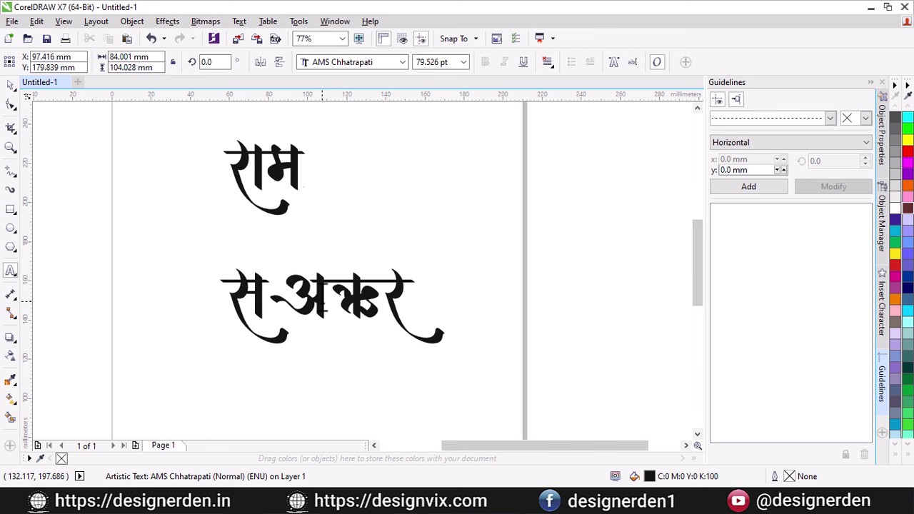
{"action": "left_click", "coordinate": [10, 85]}
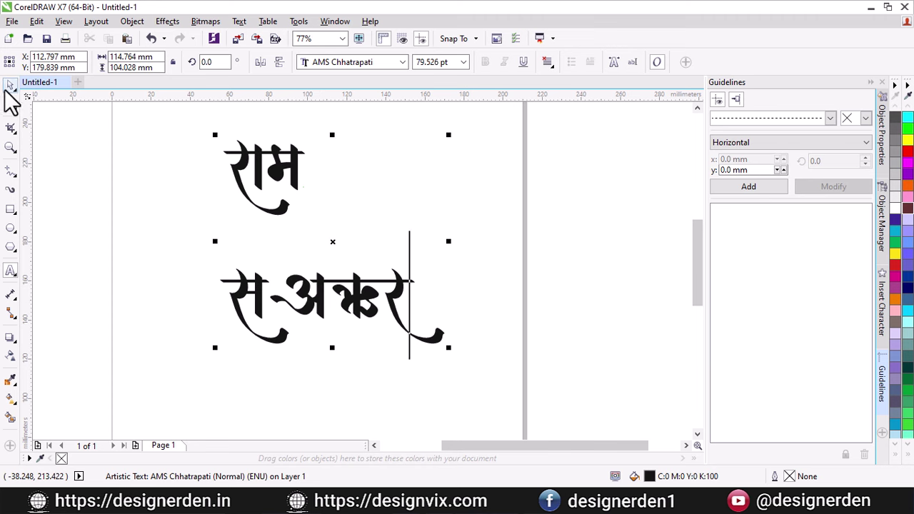
{"action": "key", "text": "alt+Tab"}
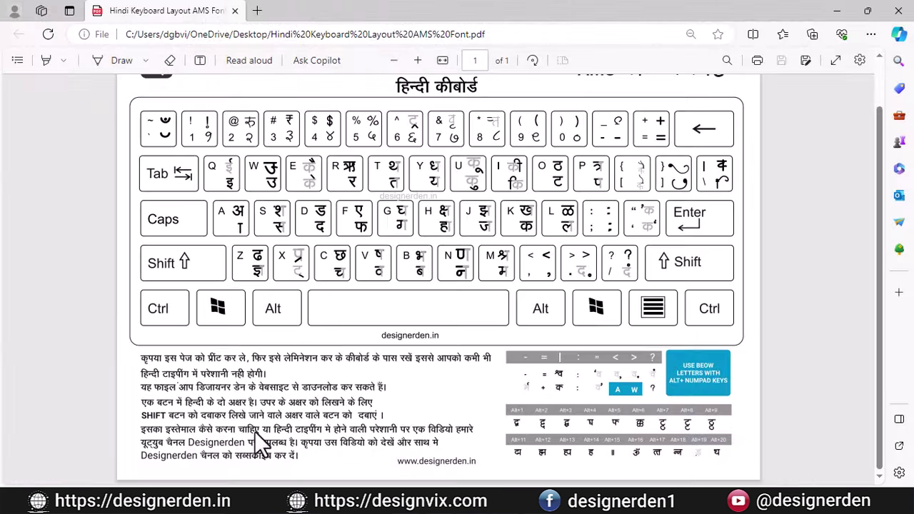
{"action": "left_click", "coordinate": [836, 11]}
Move the text block toward the page's left edge and tighten the spacing between its two lines with the Shape tool
{"action": "left_click_drag", "start_coordinate": [375, 290], "coordinate": [314, 282]}
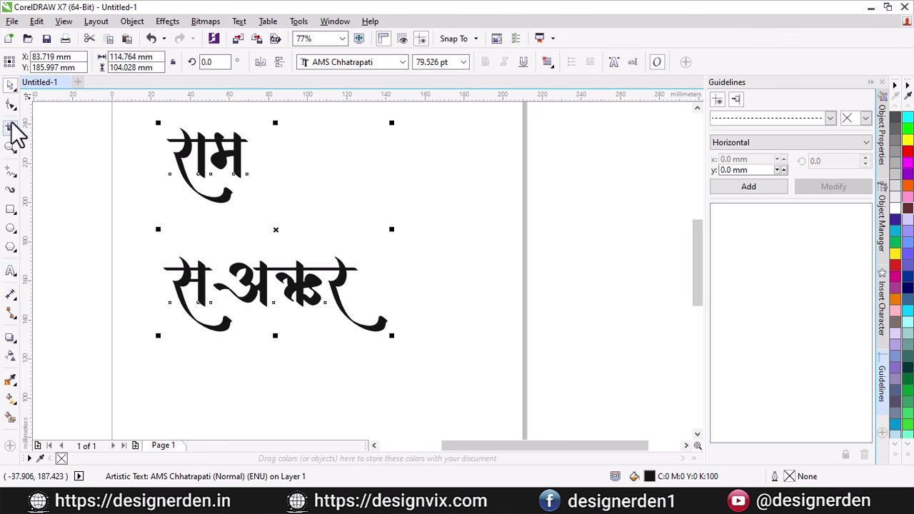
{"action": "key", "text": "F10"}
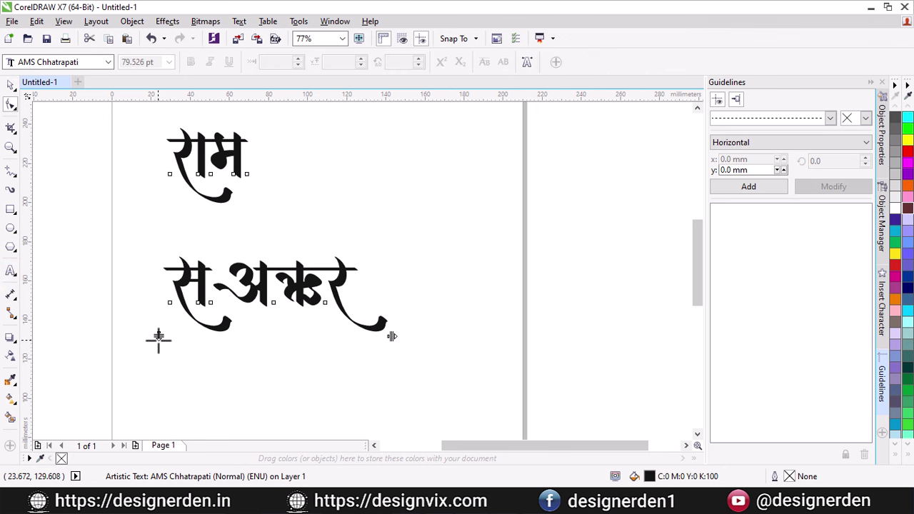
{"action": "left_click_drag", "start_coordinate": [159, 335], "coordinate": [158, 292]}
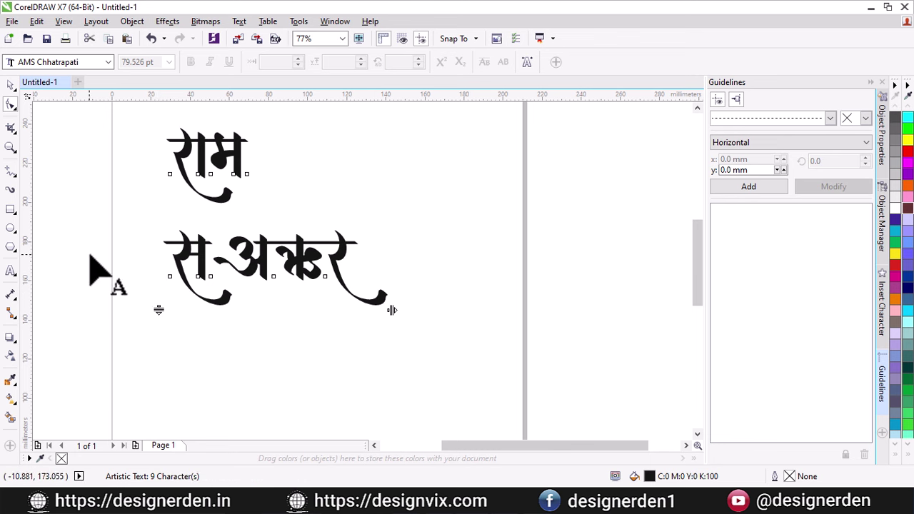
{"action": "left_click", "coordinate": [10, 86]}
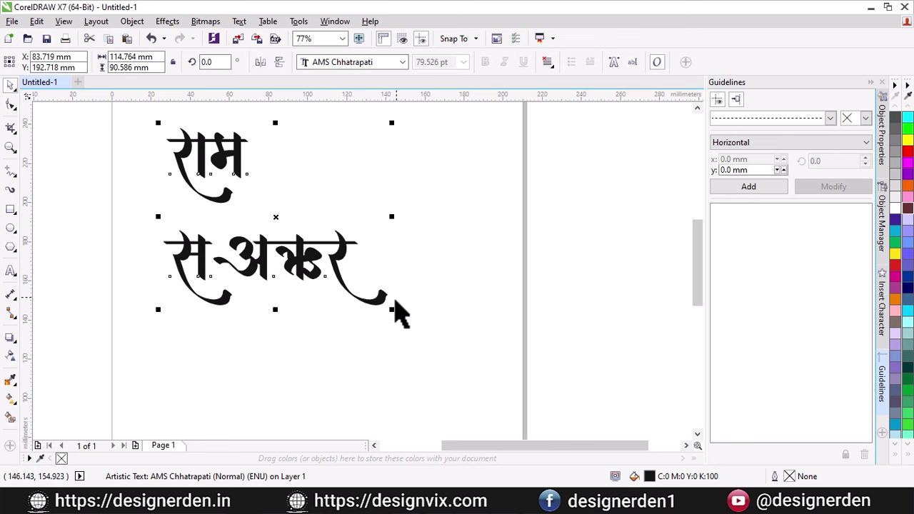
Shrink the text block to about 55 pt near the page's upper-left corner and start a new line at its end
{"action": "left_click_drag", "start_coordinate": [394, 309], "coordinate": [322, 255]}
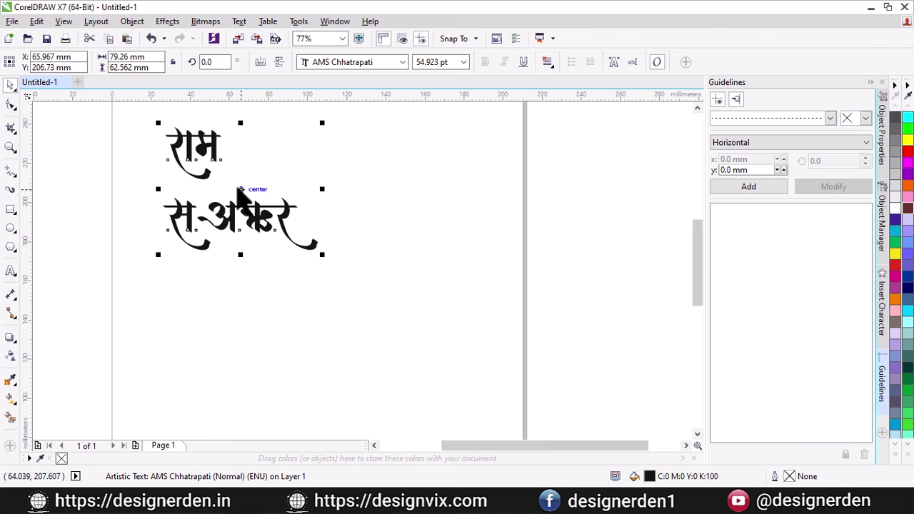
{"action": "left_click_drag", "start_coordinate": [241, 191], "coordinate": [213, 176]}
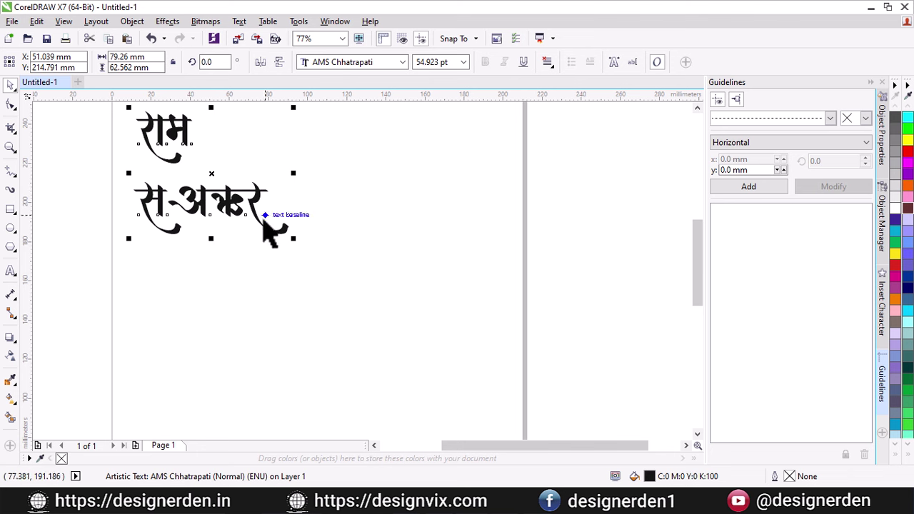
{"action": "double_click", "coordinate": [255, 207]}
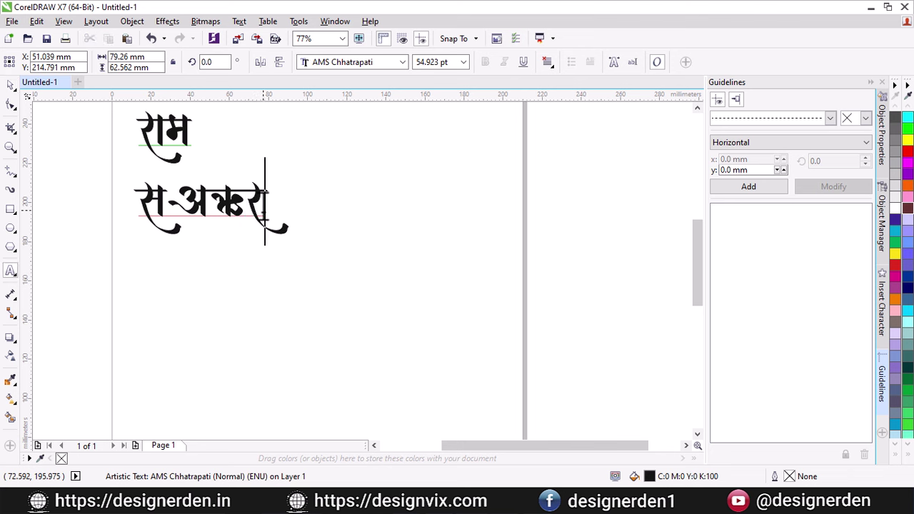
{"action": "key", "text": "Return"}
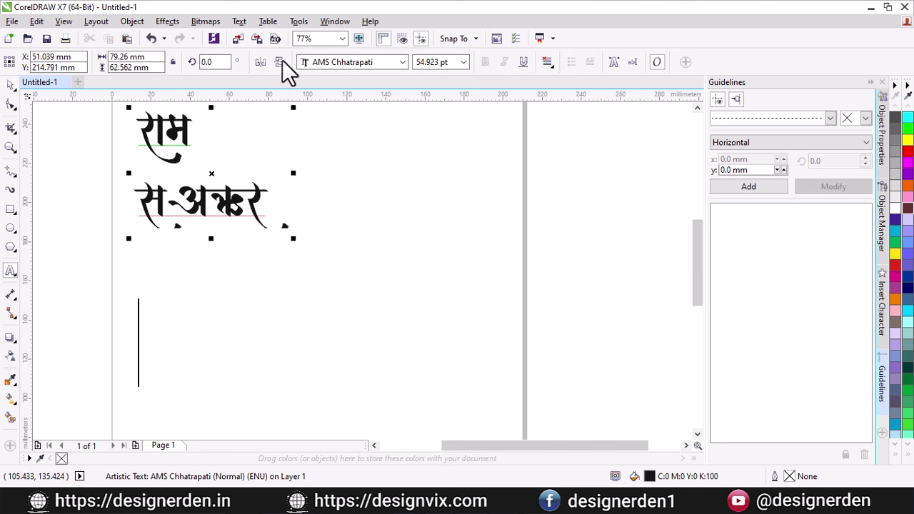
{"action": "left_click", "coordinate": [883, 321]}
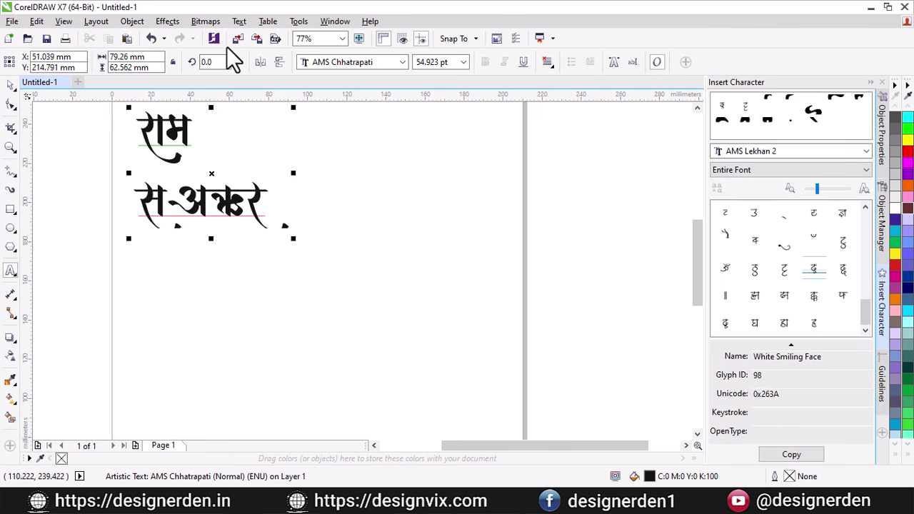
{"action": "left_click", "coordinate": [239, 21]}
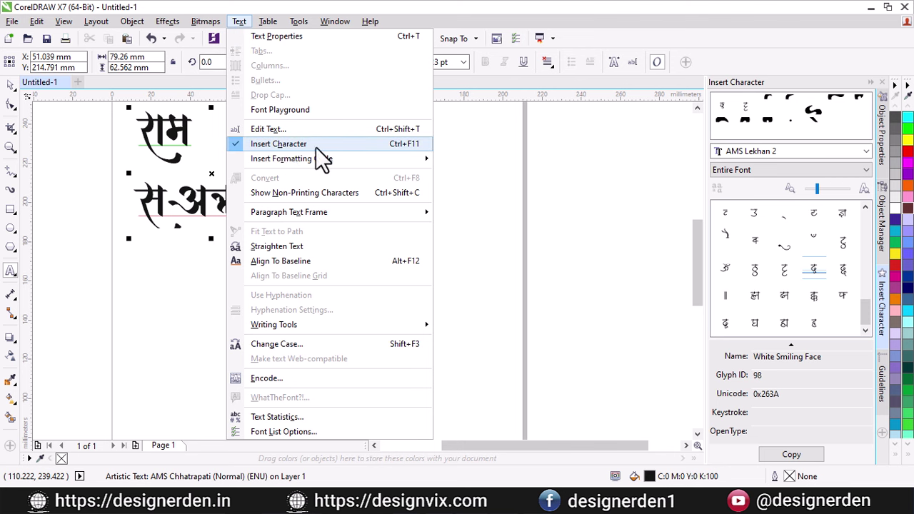
{"action": "left_click", "coordinate": [409, 147]}
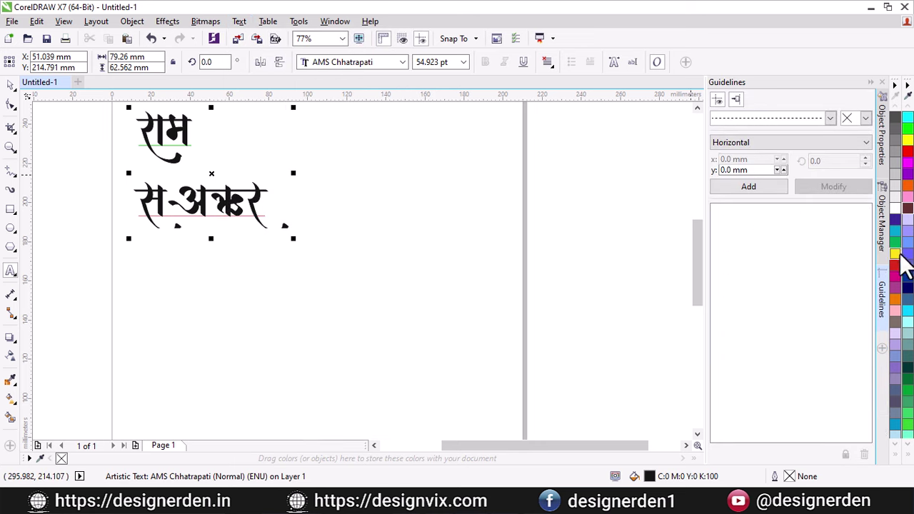
Open Insert Character and set its font to AMS Chhatrapati
{"action": "left_click", "coordinate": [239, 21]}
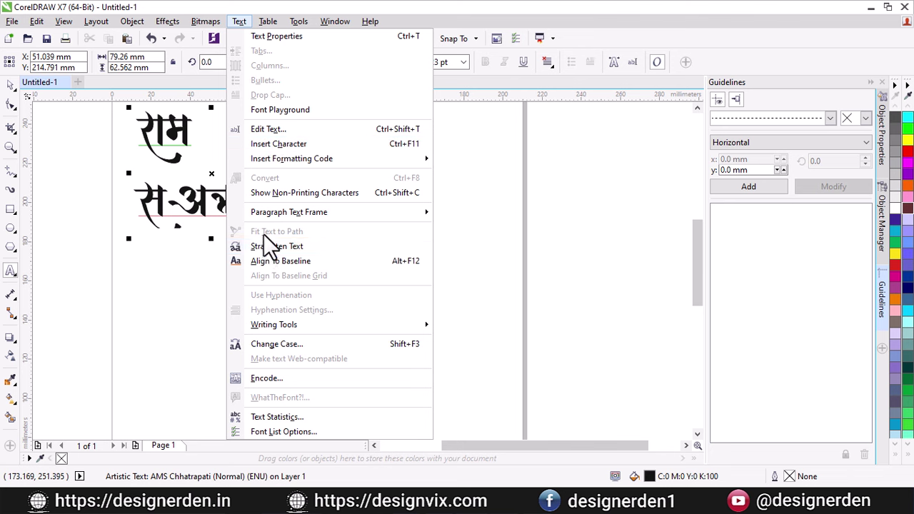
{"action": "left_click", "coordinate": [267, 144]}
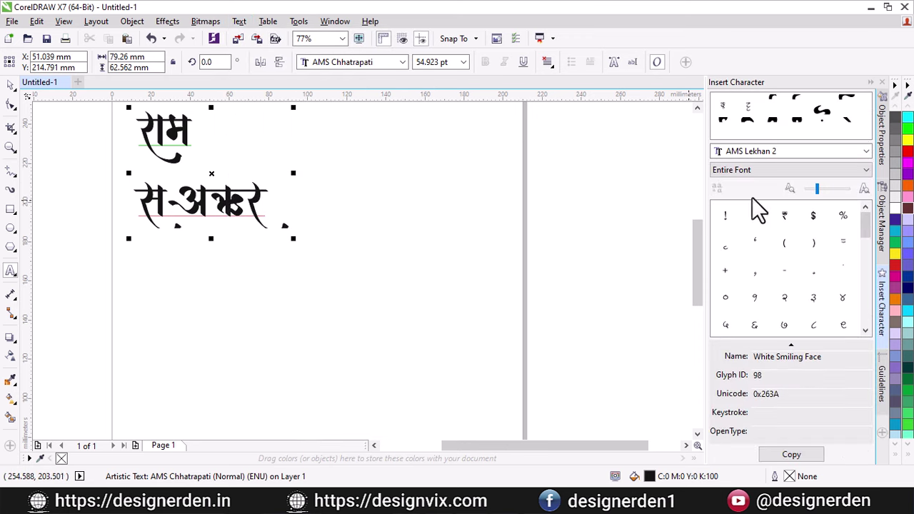
{"action": "left_click", "coordinate": [784, 152]}
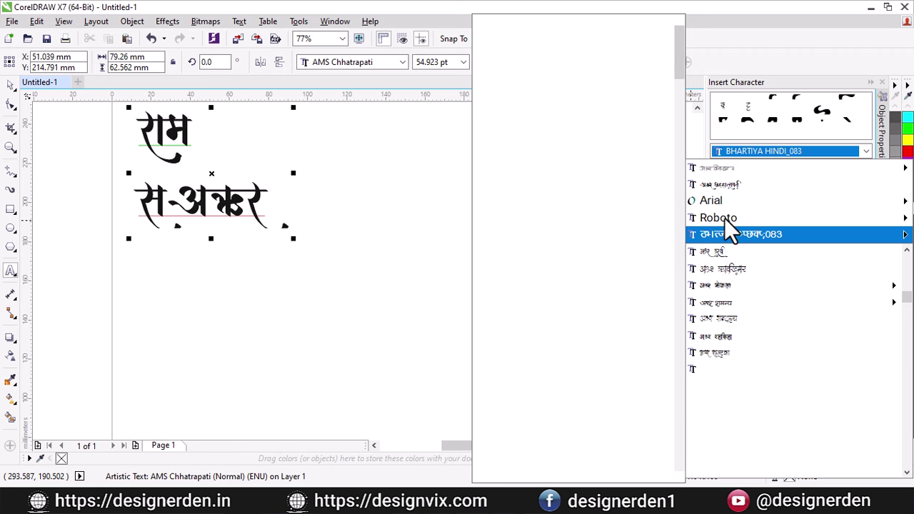
{"action": "key", "text": "Escape"}
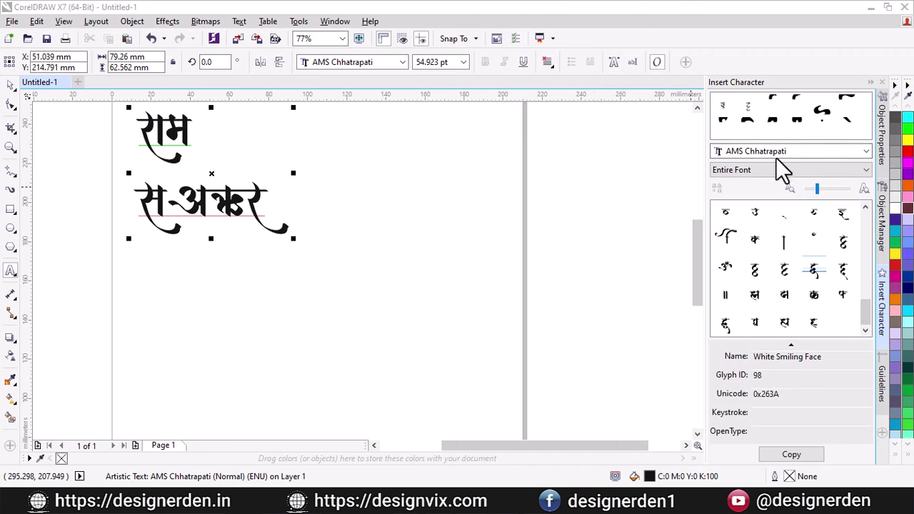
{"action": "left_click", "coordinate": [805, 153]}
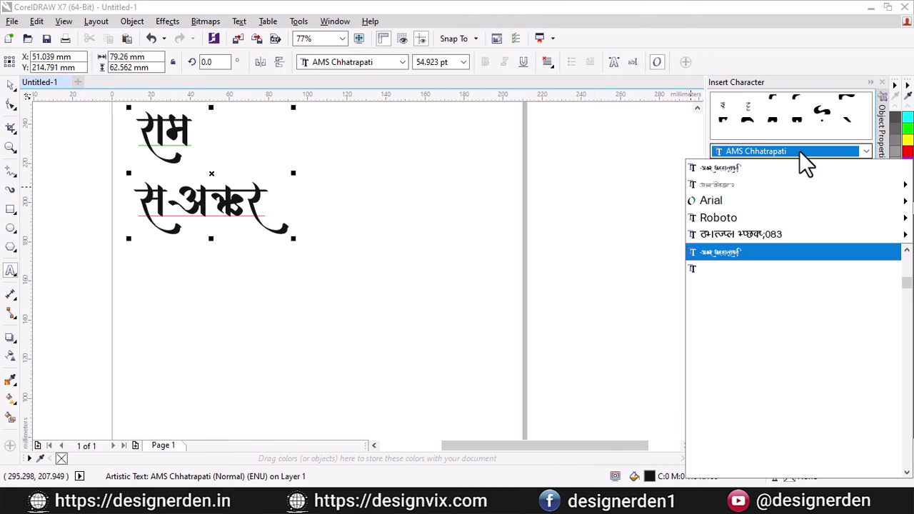
{"action": "mouse_move", "coordinate": [750, 186]}
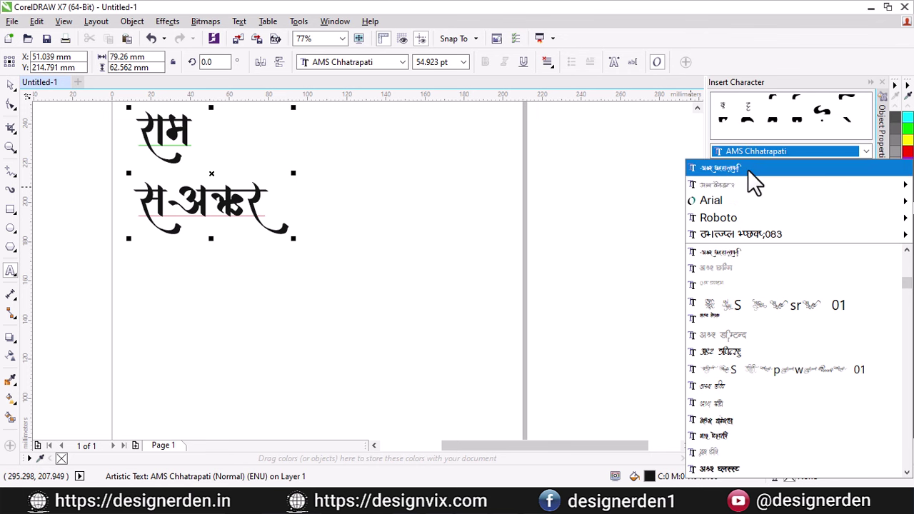
{"action": "left_click", "coordinate": [753, 170]}
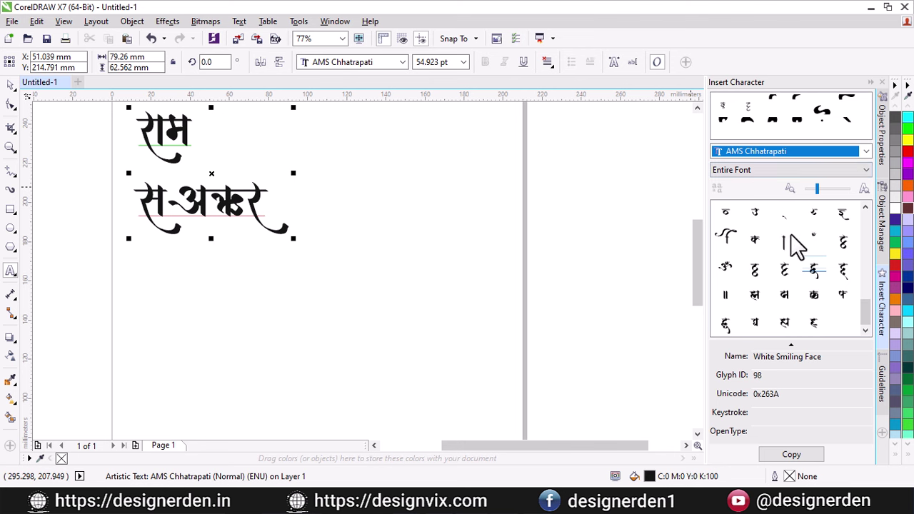
Look over the character filter categories and inspect the ॐ glyph near the end of the AMS Chhatrapati character set
{"action": "left_click", "coordinate": [742, 174]}
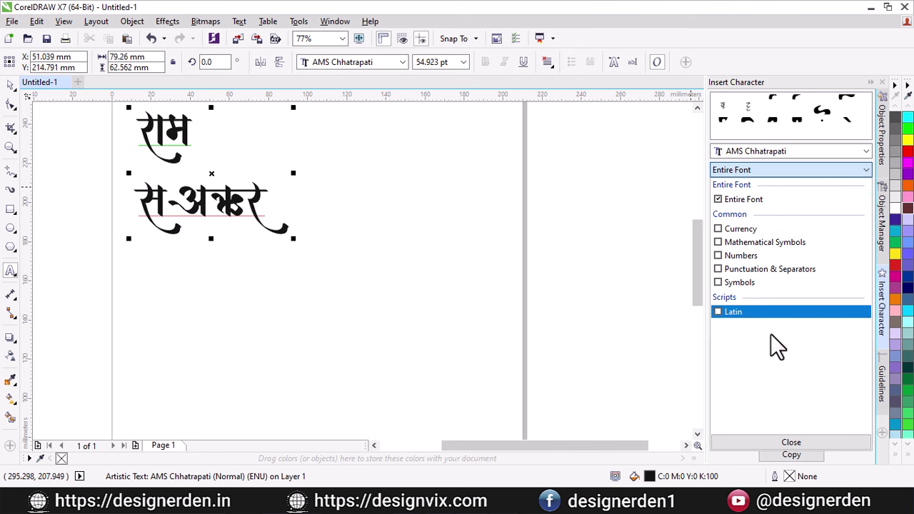
{"action": "left_click", "coordinate": [765, 173]}
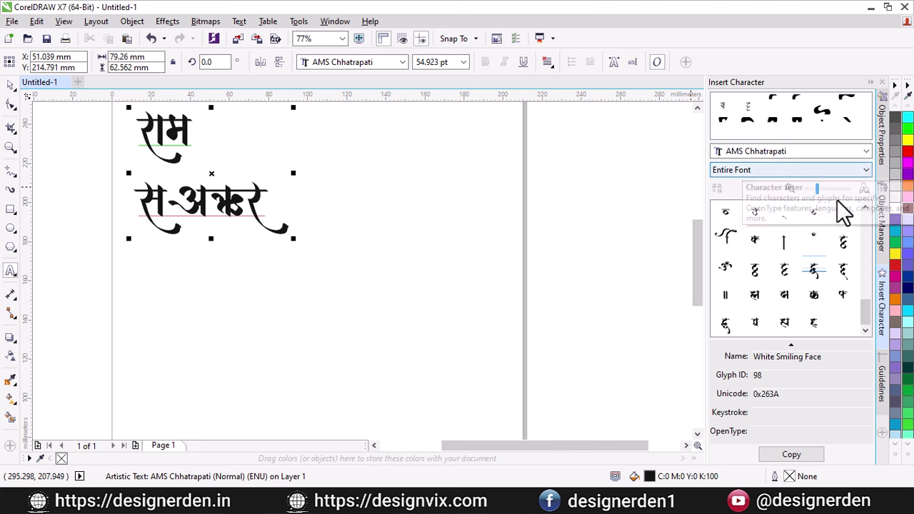
{"action": "mouse_move", "coordinate": [868, 325]}
{"action": "left_mouse_down"}
{"action": "mouse_move", "coordinate": [873, 218]}
{"action": "mouse_move", "coordinate": [869, 334]}
{"action": "left_mouse_up"}
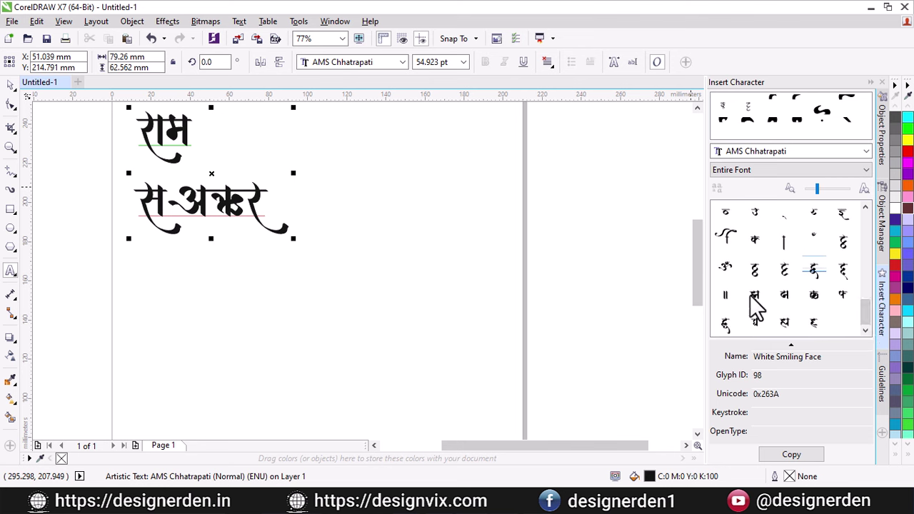
{"action": "left_click", "coordinate": [725, 277]}
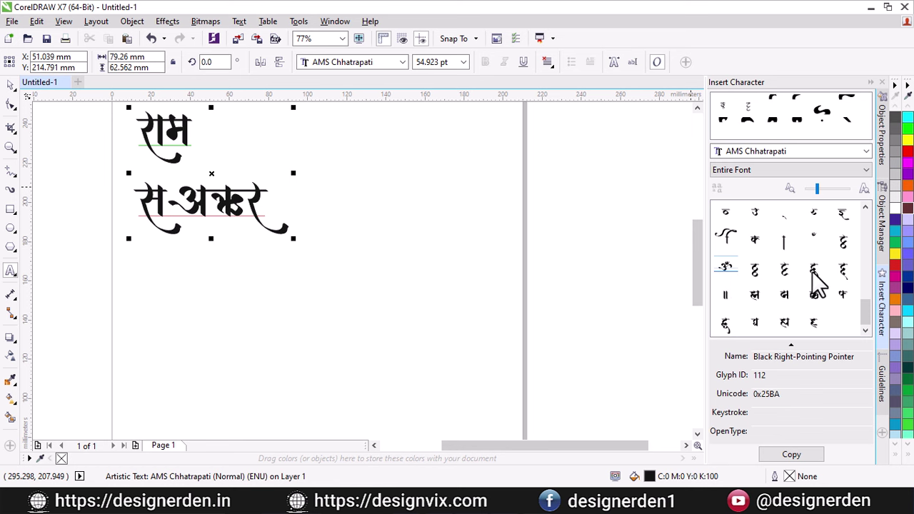
Start a new line below स-अऋर and insert the द्व glyph from the AMS Chhatrapati character set
{"action": "left_click", "coordinate": [265, 203]}
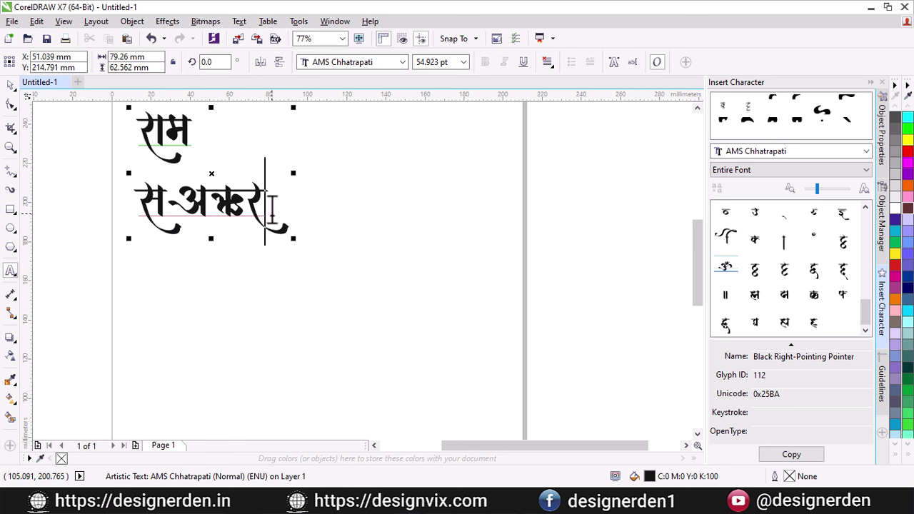
{"action": "key", "text": "Right"}
{"action": "left_click", "coordinate": [272, 211]}
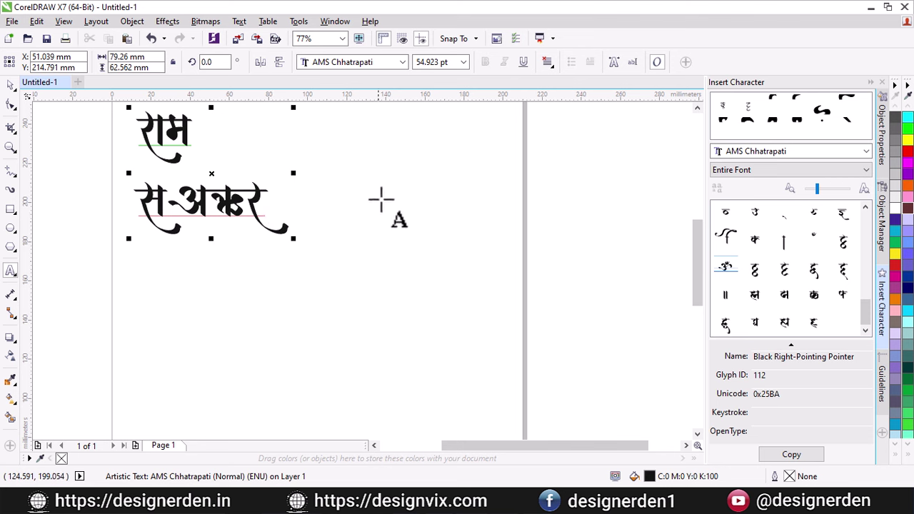
{"action": "key", "text": "Return"}
{"action": "double_click", "coordinate": [813, 272]}
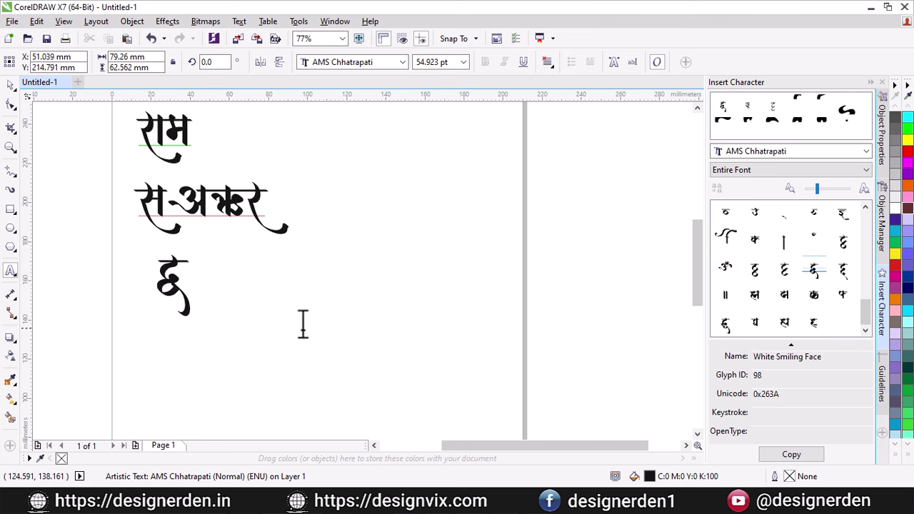
Complete the third line as द्वार by adding ा and र after the inserted glyph
{"action": "left_click", "coordinate": [185, 275]}
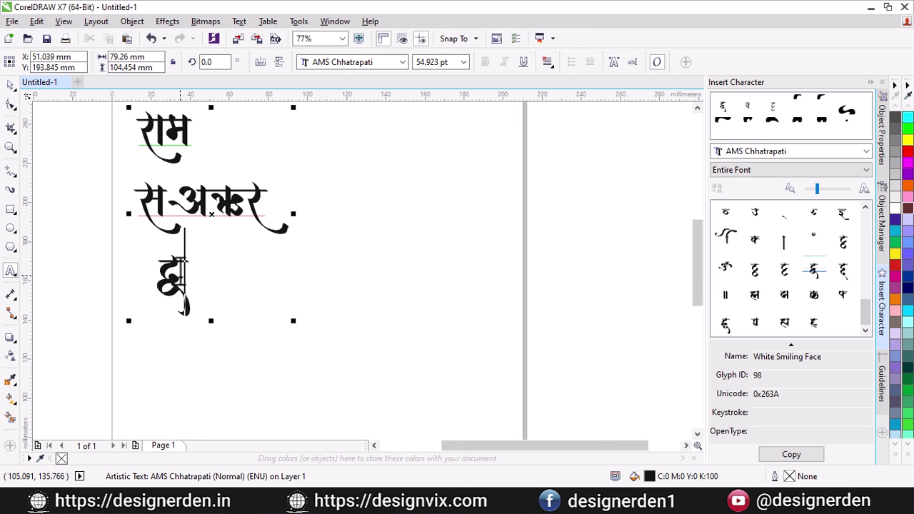
{"action": "type", "text": "k"}
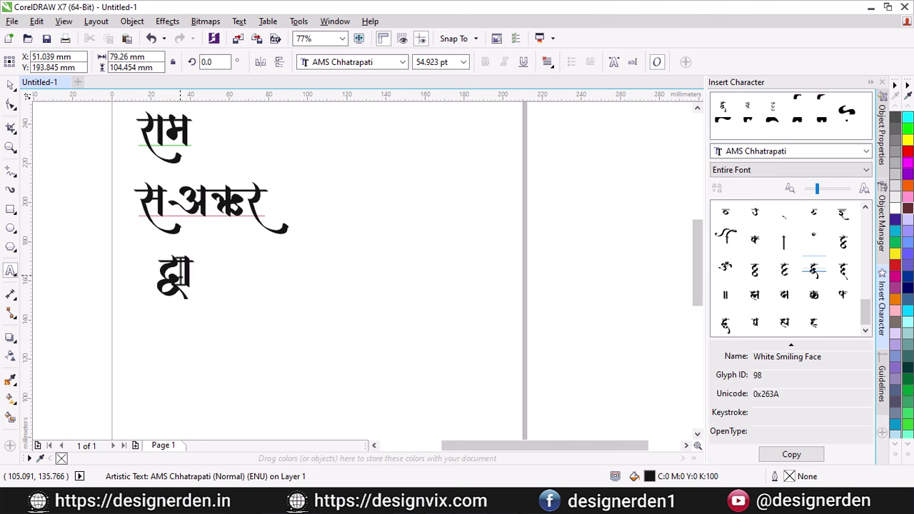
{"action": "type", "text": "j"}
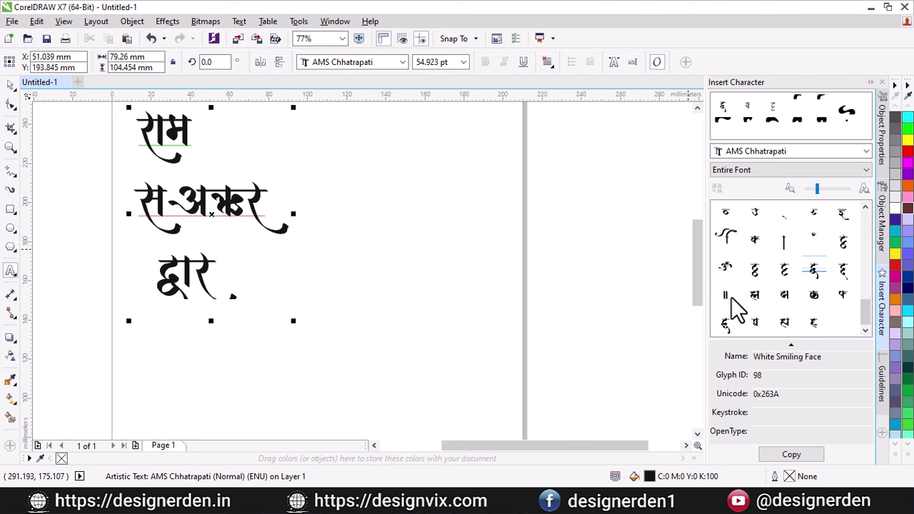
Insert the ₹ glyph from the beginning of the AMS Chhatrapati character set after द्वार
{"action": "scroll", "coordinate": [790, 290], "scroll_direction": "up", "scroll_amount": 3}
{"action": "scroll", "coordinate": [799, 289], "scroll_direction": "up", "scroll_amount": 3}
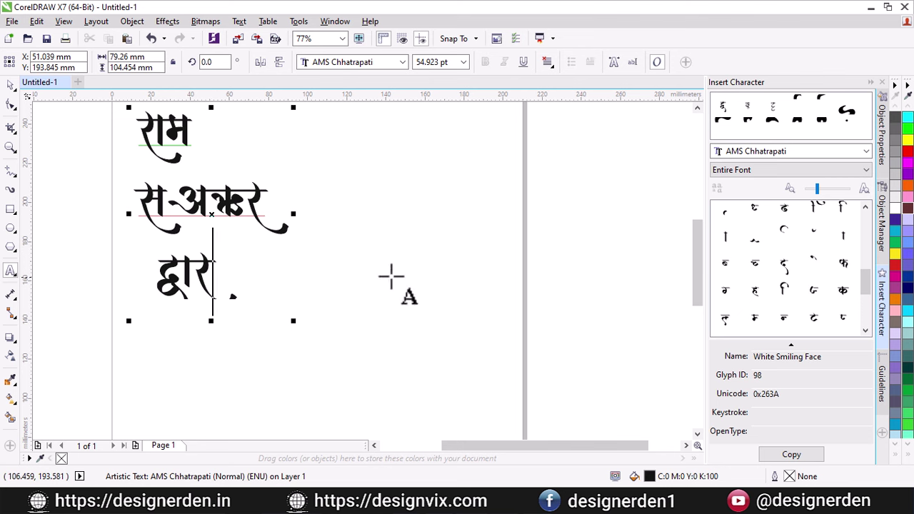
{"action": "scroll", "coordinate": [832, 281], "scroll_direction": "up", "scroll_amount": 3}
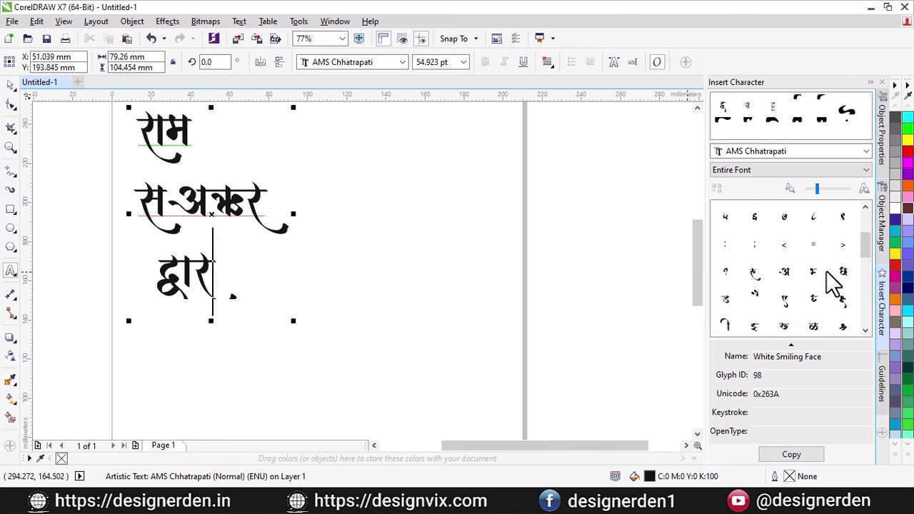
{"action": "scroll", "coordinate": [834, 282], "scroll_direction": "up", "scroll_amount": 2}
{"action": "double_click", "coordinate": [784, 214]}
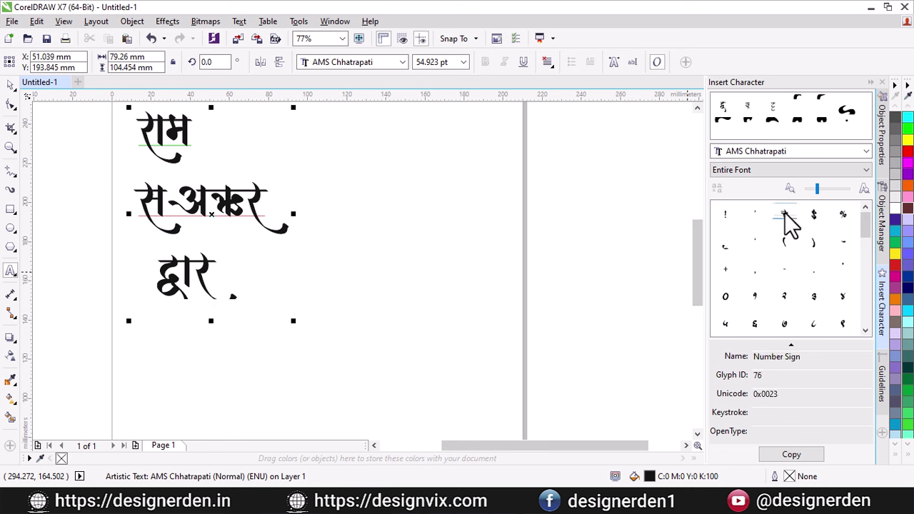
Insert the $, ड and ए glyphs from the AMS Chhatrapati character set at the end of the third line
{"action": "double_click", "coordinate": [812, 214]}
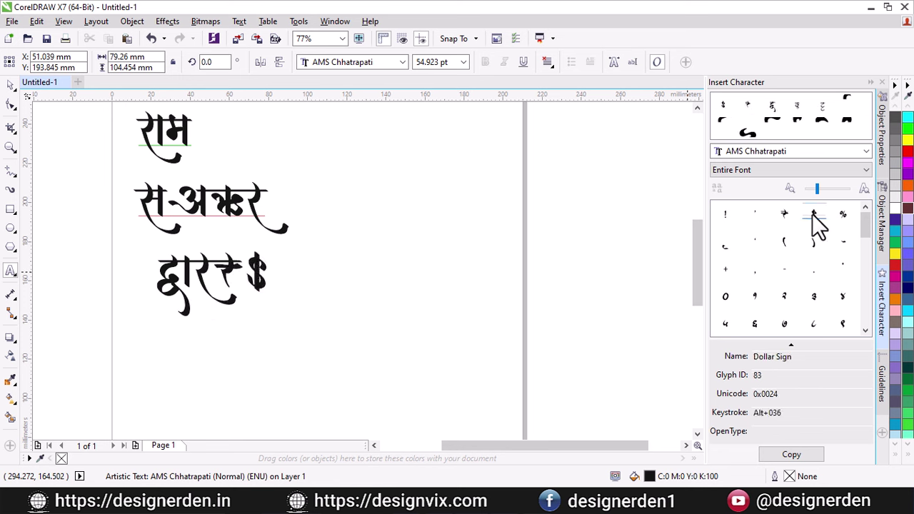
{"action": "scroll", "coordinate": [761, 314], "scroll_direction": "down", "scroll_amount": 4}
{"action": "scroll", "coordinate": [753, 307], "scroll_direction": "down", "scroll_amount": 2}
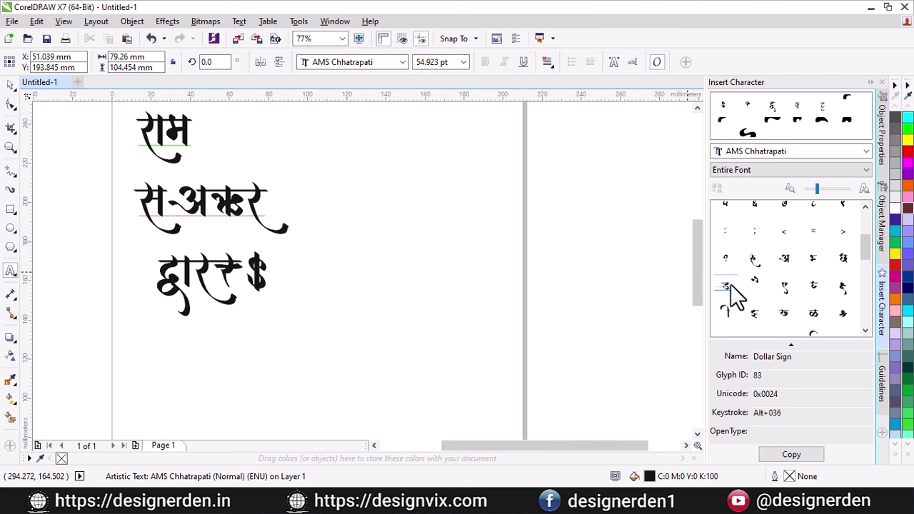
{"action": "double_click", "coordinate": [730, 286]}
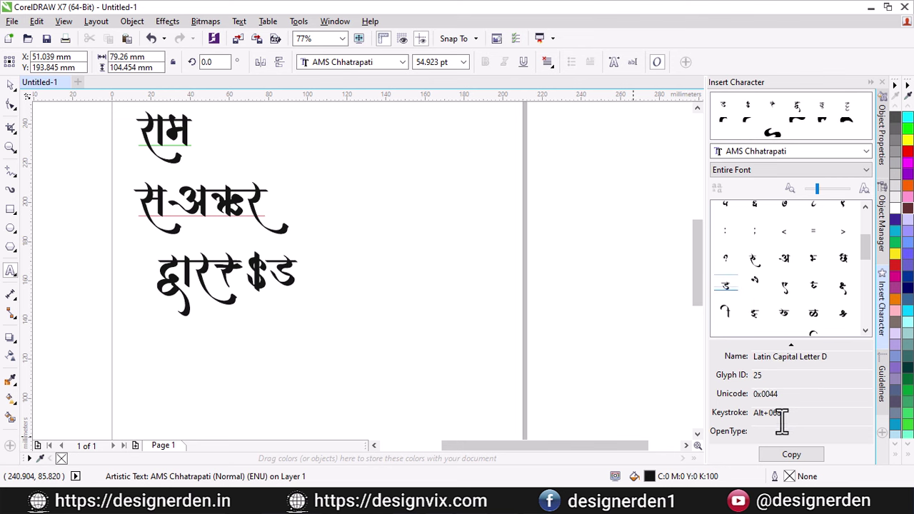
{"action": "left_click_drag", "start_coordinate": [776, 414], "coordinate": [754, 419]}
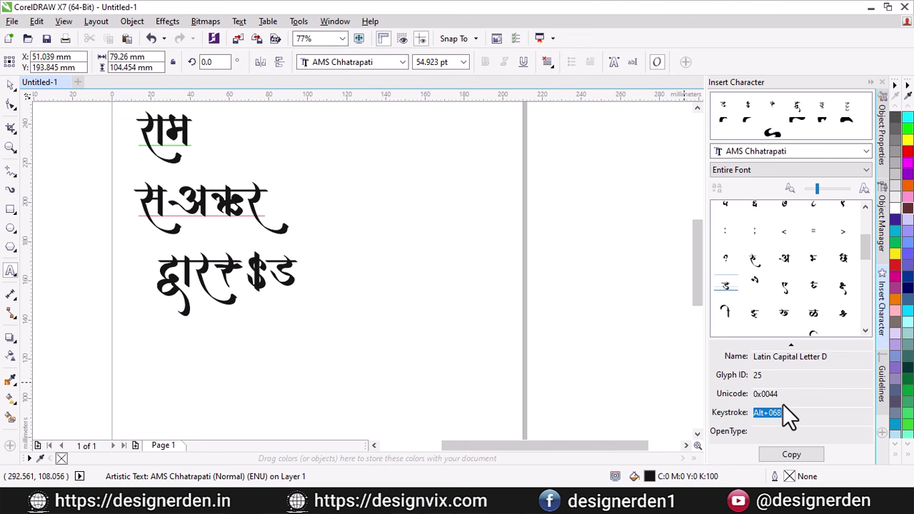
{"action": "double_click", "coordinate": [786, 284]}
{"action": "scroll", "coordinate": [776, 293], "scroll_direction": "down", "scroll_amount": 3}
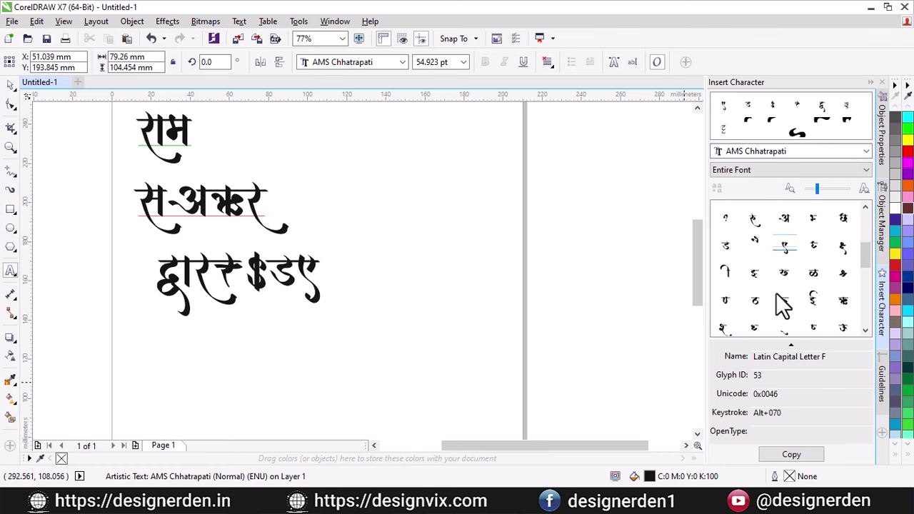
{"action": "scroll", "coordinate": [775, 292], "scroll_direction": "down", "scroll_amount": 2}
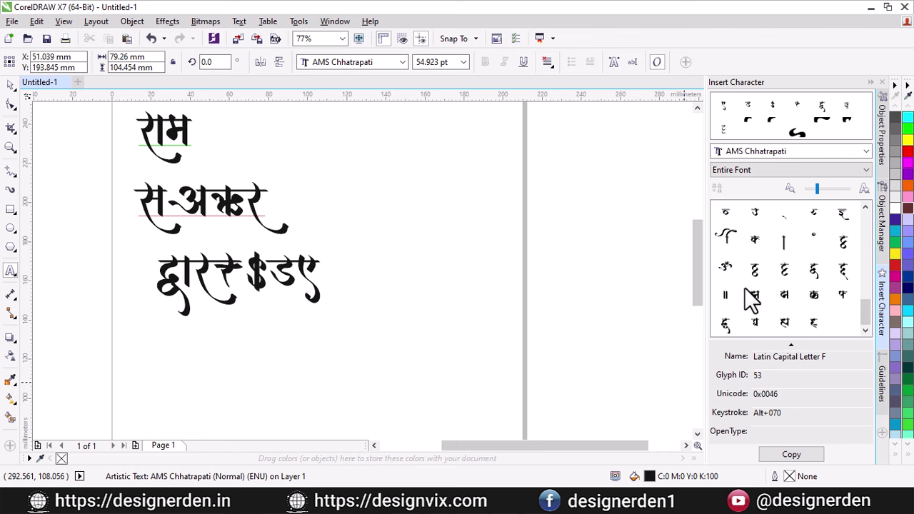
Switch the character set shown for glyph insertion to the AMS Lekhan 3 font
{"action": "left_click", "coordinate": [791, 155]}
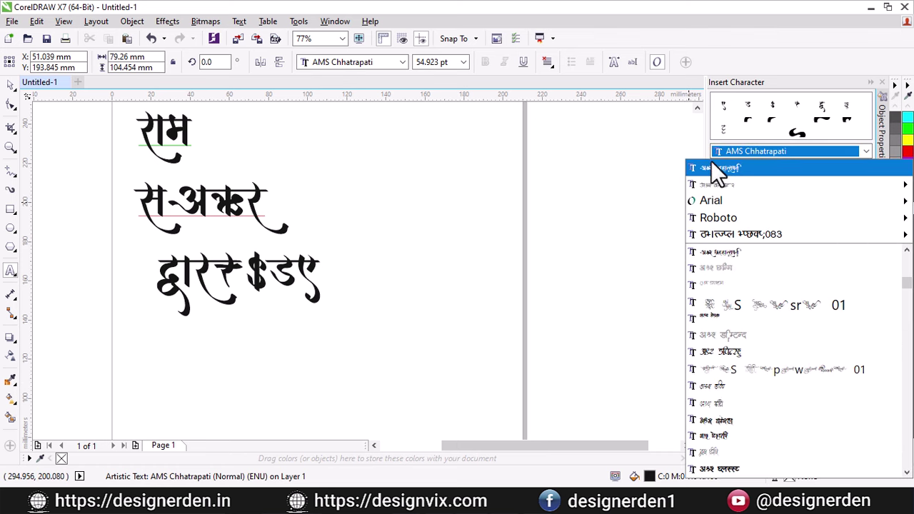
{"action": "mouse_move", "coordinate": [713, 183]}
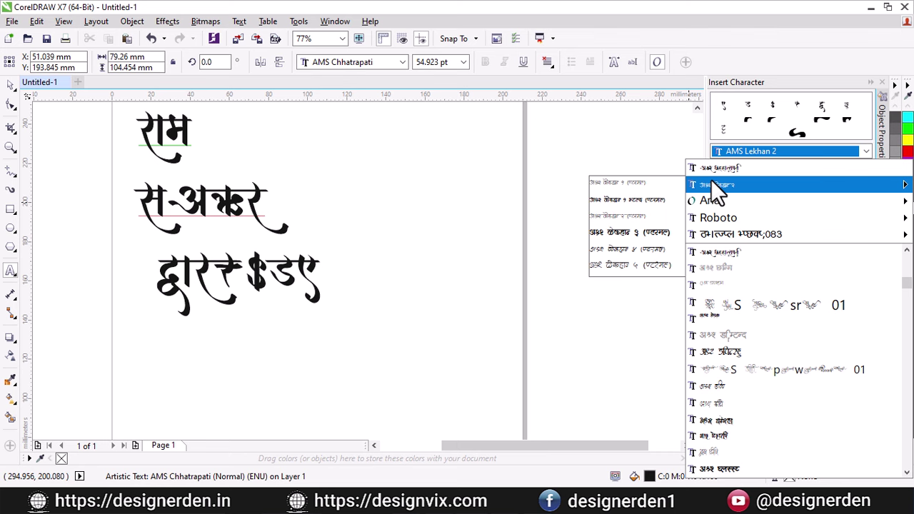
{"action": "left_click", "coordinate": [618, 234]}
Switch to IndiaFont V3 and create a new landscape project with a 1024X1024 canvas
{"action": "key", "text": "super"}
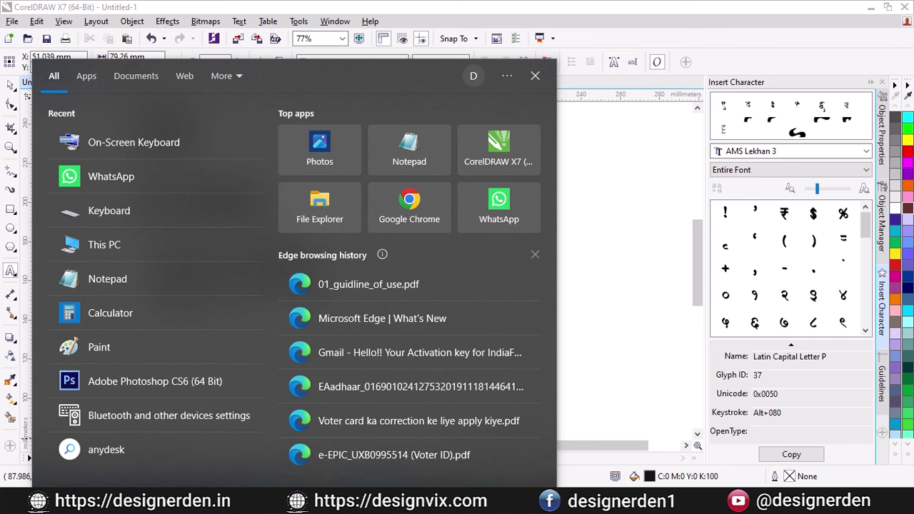
{"action": "type", "text": "indi"}
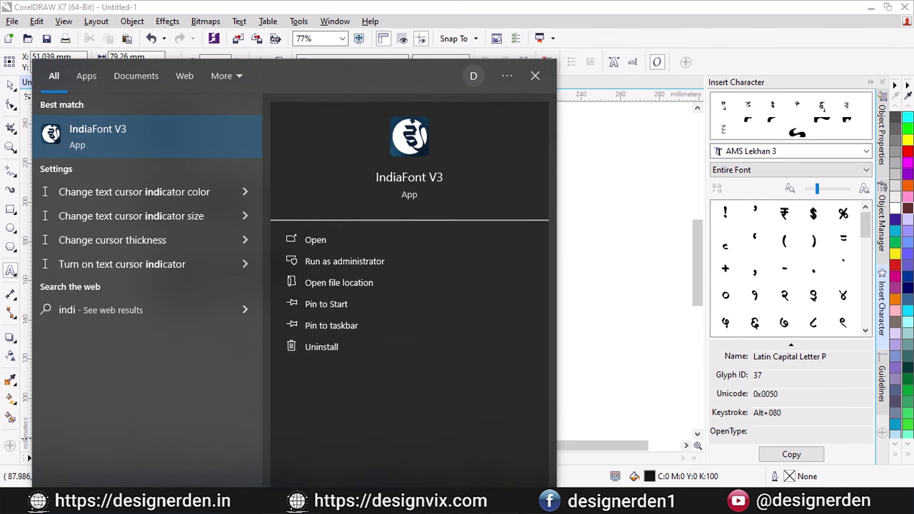
{"action": "key", "text": "Return"}
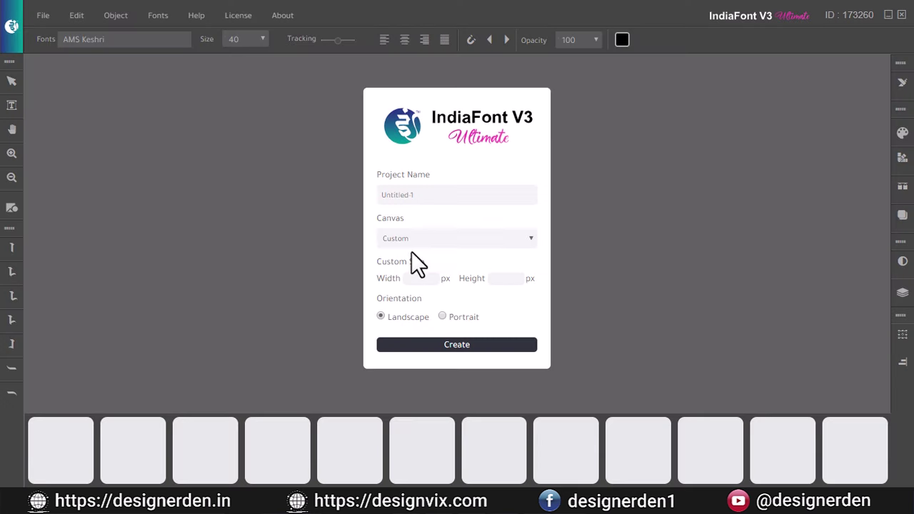
{"action": "left_click", "coordinate": [418, 240]}
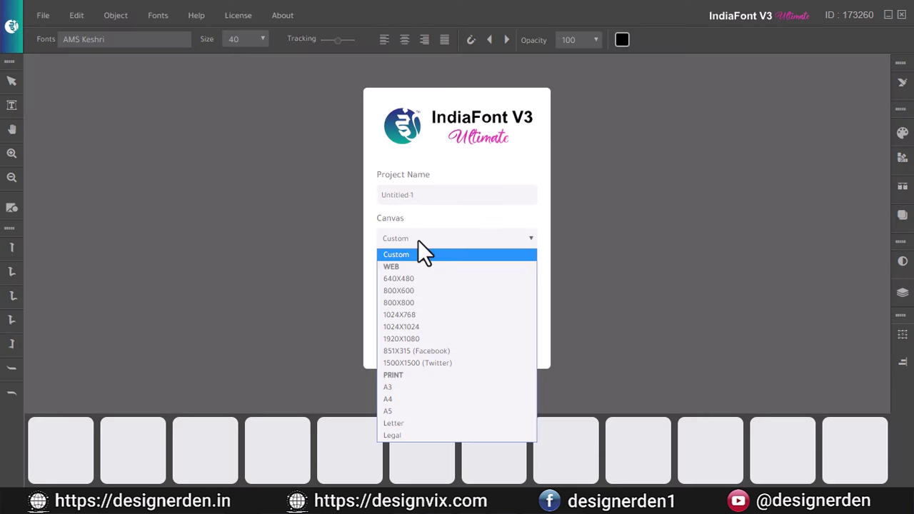
{"action": "left_click", "coordinate": [406, 326]}
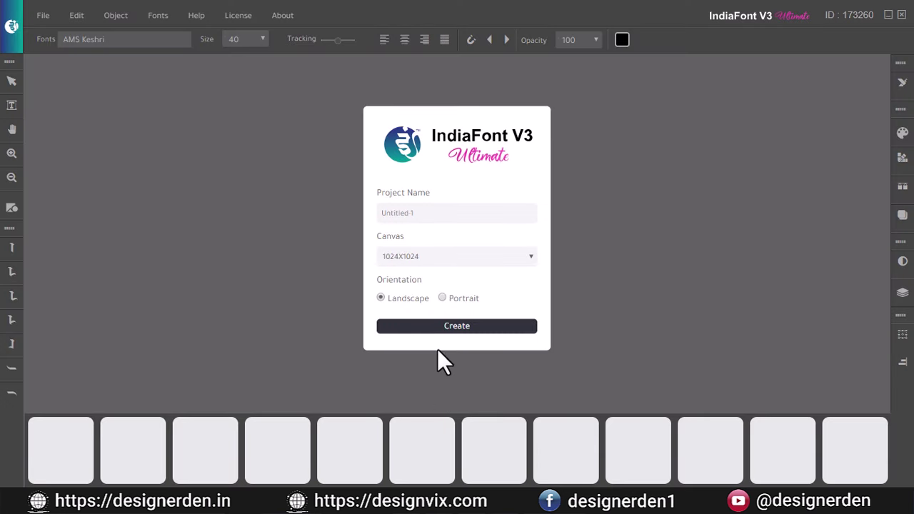
{"action": "left_click", "coordinate": [444, 327]}
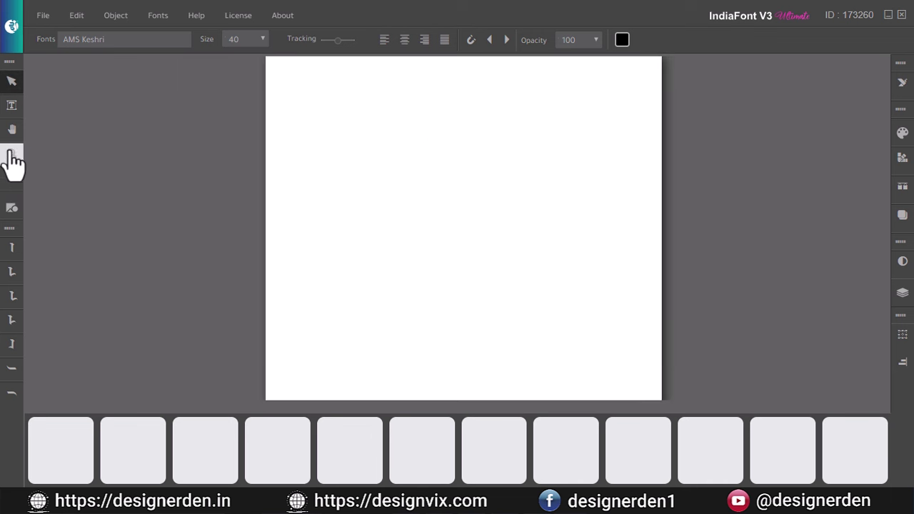
Add the text डिजायनरडेन in the upper part of the canvas
{"action": "left_click", "coordinate": [12, 107]}
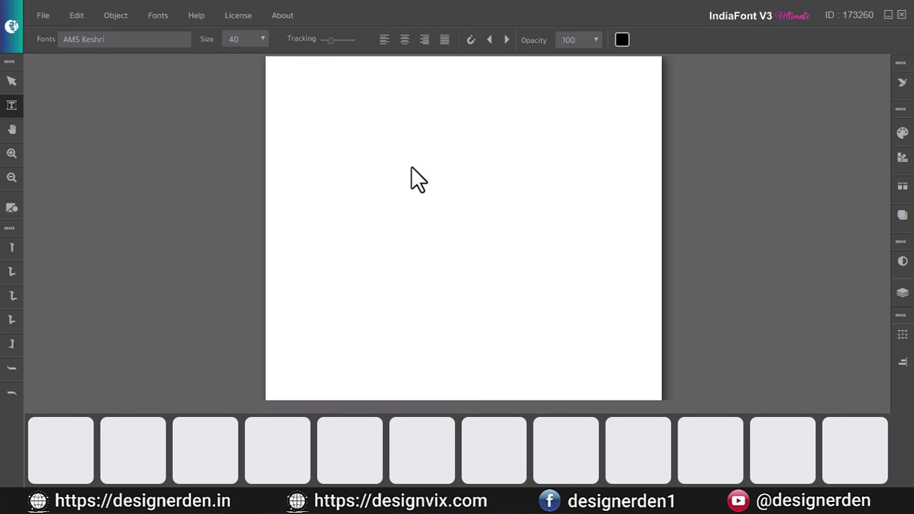
{"action": "type", "text": "फ"}
{"action": "key", "text": "BackSpace"}
{"action": "type", "text": "िडजायनरडेन"}
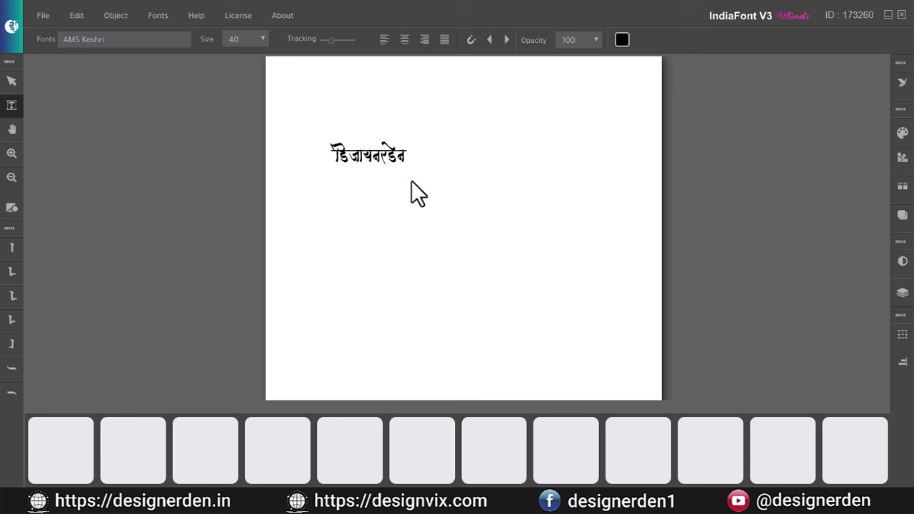
Select the डिजायनरडेन text and scale it up to a font size of about 142
{"action": "left_click", "coordinate": [11, 81]}
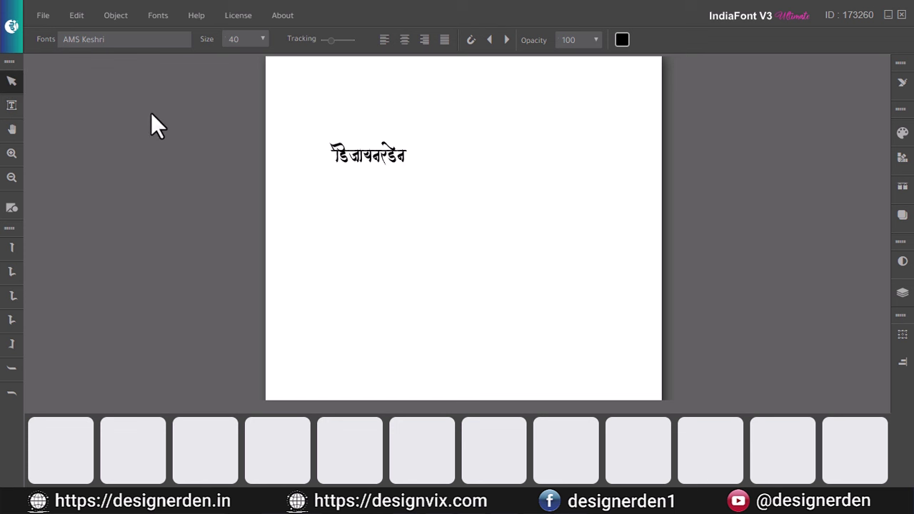
{"action": "left_click", "coordinate": [401, 152]}
{"action": "left_click_drag", "start_coordinate": [409, 168], "coordinate": [550, 250]}
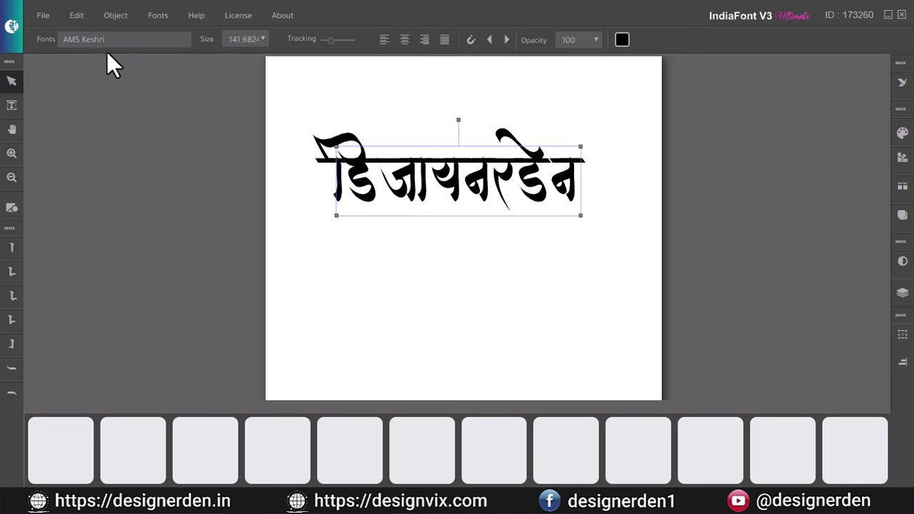
Try the AMS Swarajya font on the डिजायनरडेन text and settle on AMS Jyoti
{"action": "left_click", "coordinate": [131, 39]}
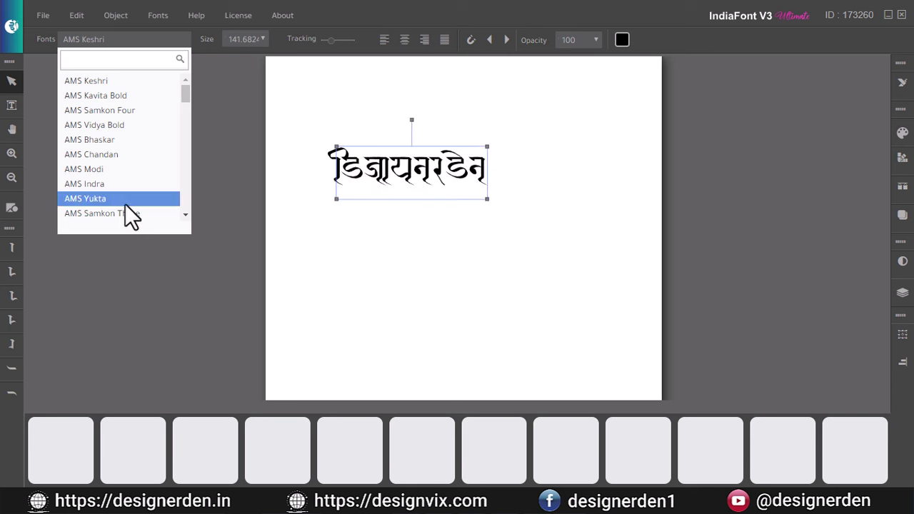
{"action": "scroll", "coordinate": [122, 179], "scroll_direction": "down", "scroll_amount": 3}
{"action": "scroll", "coordinate": [121, 168], "scroll_direction": "down", "scroll_amount": 6}
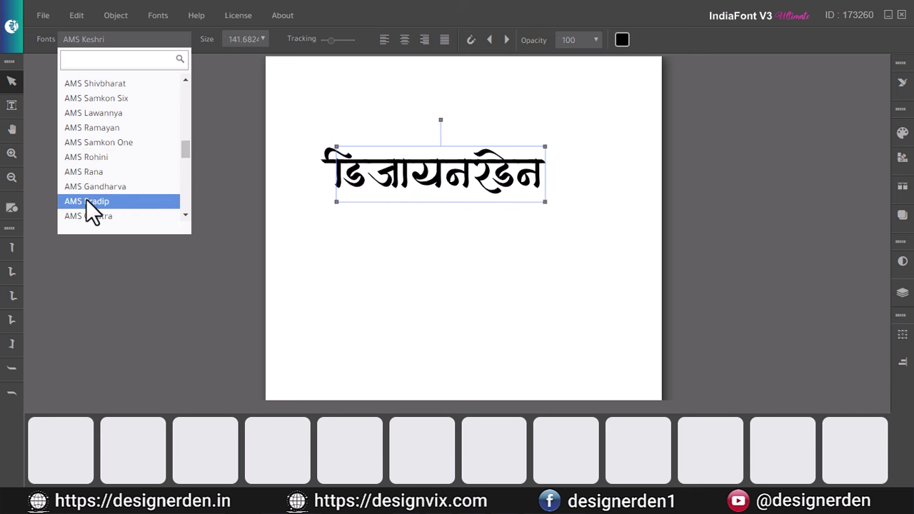
{"action": "scroll", "coordinate": [86, 198], "scroll_direction": "down", "scroll_amount": 2}
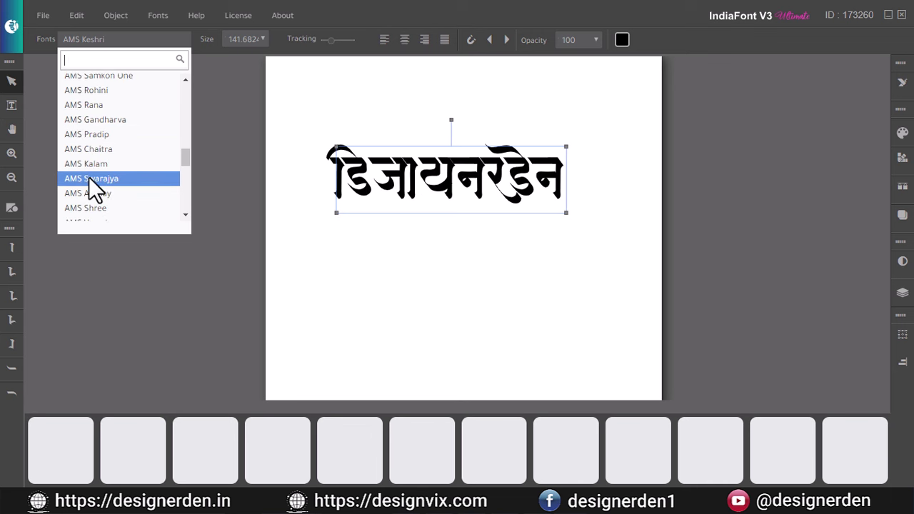
{"action": "left_click", "coordinate": [90, 179]}
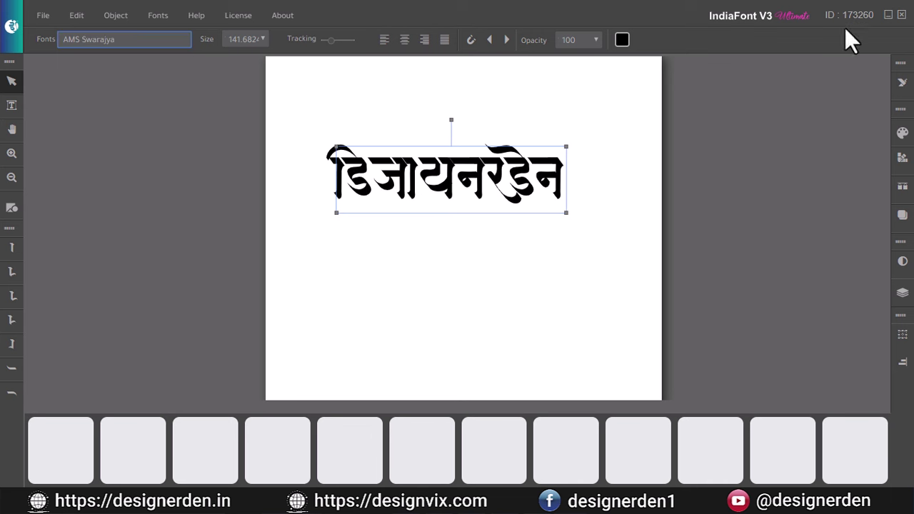
{"action": "left_click", "coordinate": [78, 39]}
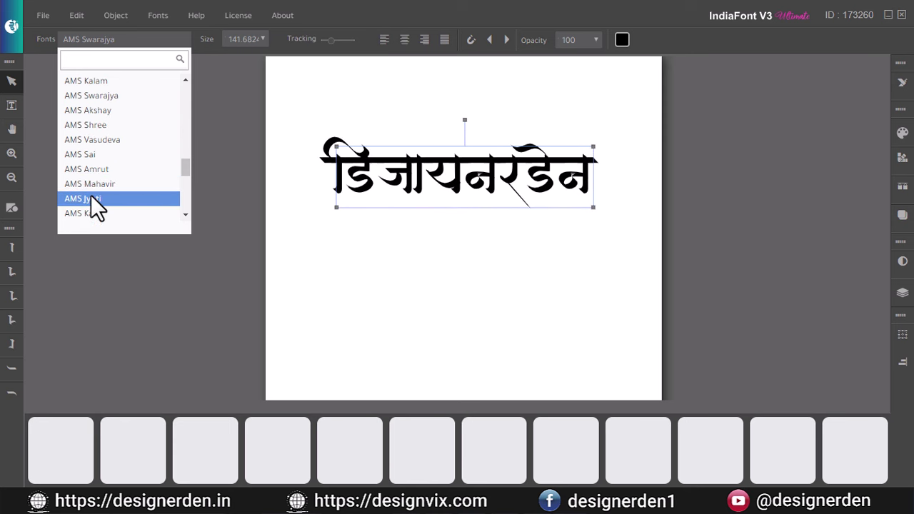
{"action": "left_click", "coordinate": [91, 197]}
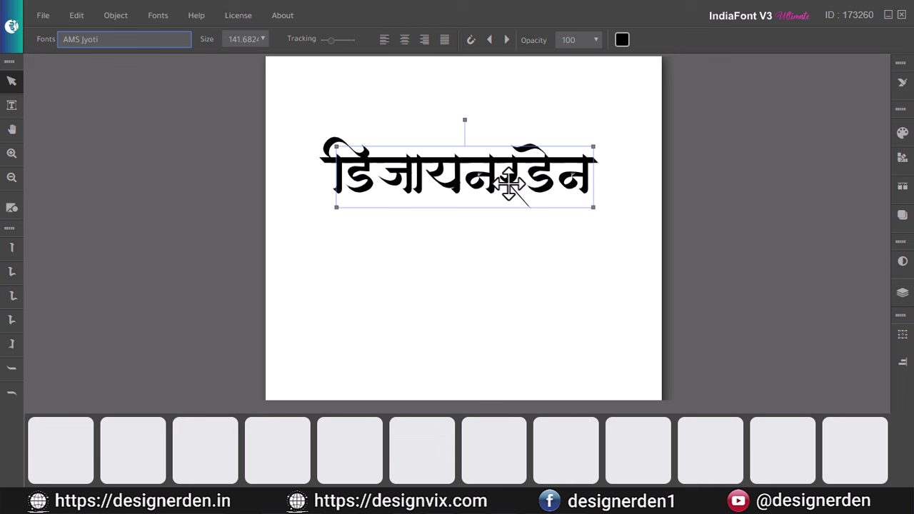
Add a curved headline stroke after the last letter of डिजायनरडेन and a single matching one before the first letter
{"action": "double_click", "coordinate": [578, 172]}
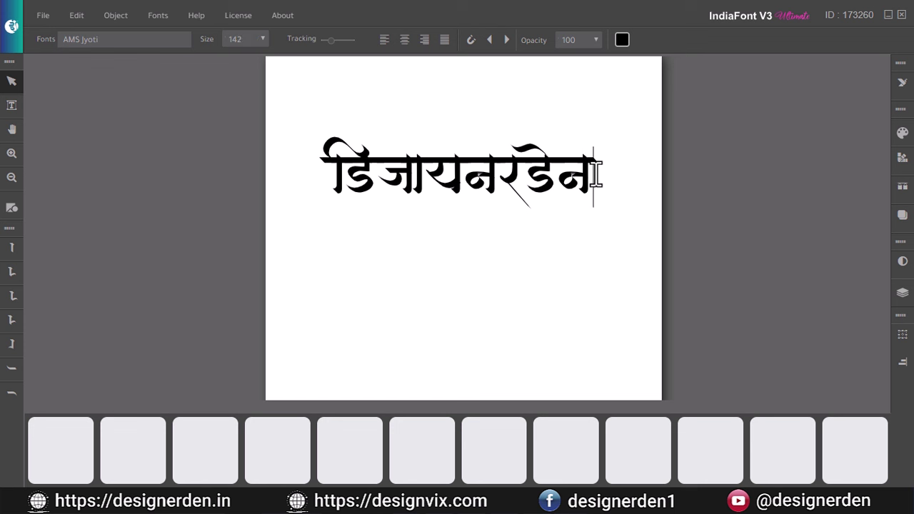
{"action": "left_click", "coordinate": [11, 401]}
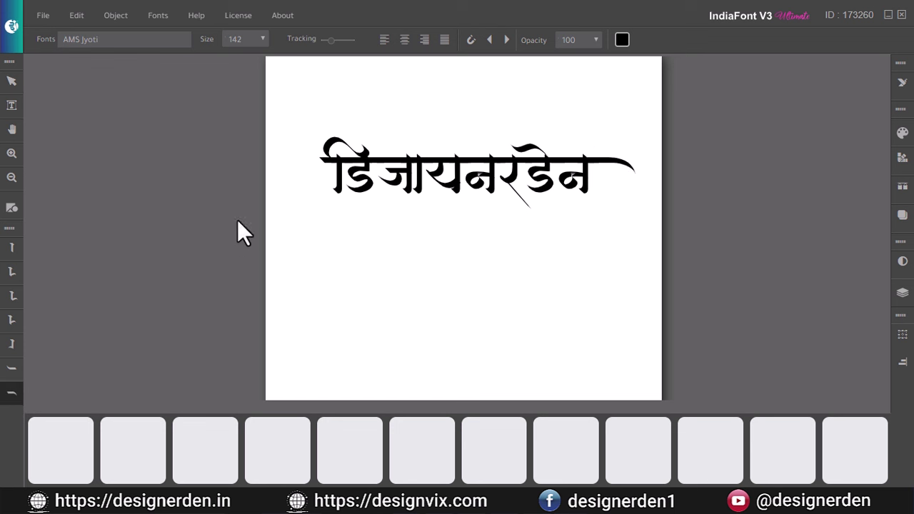
{"action": "left_click", "coordinate": [325, 171]}
{"action": "left_click", "coordinate": [12, 368]}
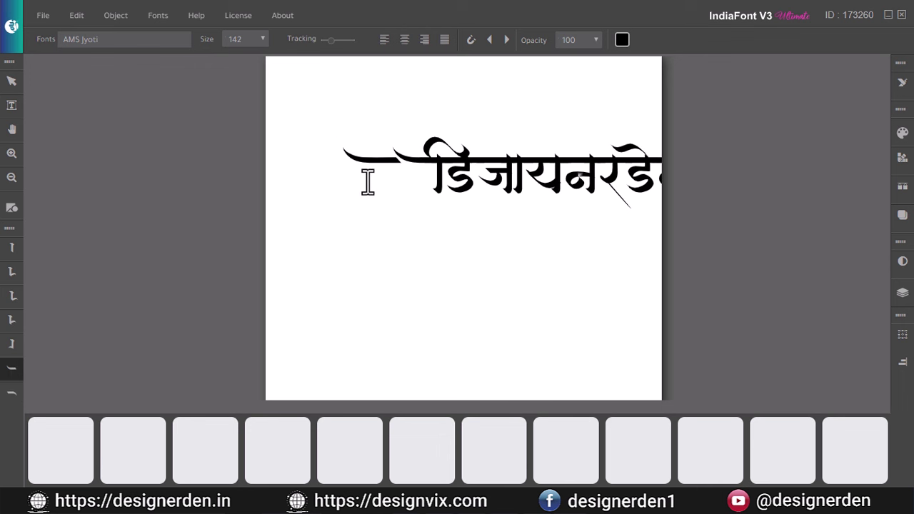
{"action": "key", "text": "BackSpace"}
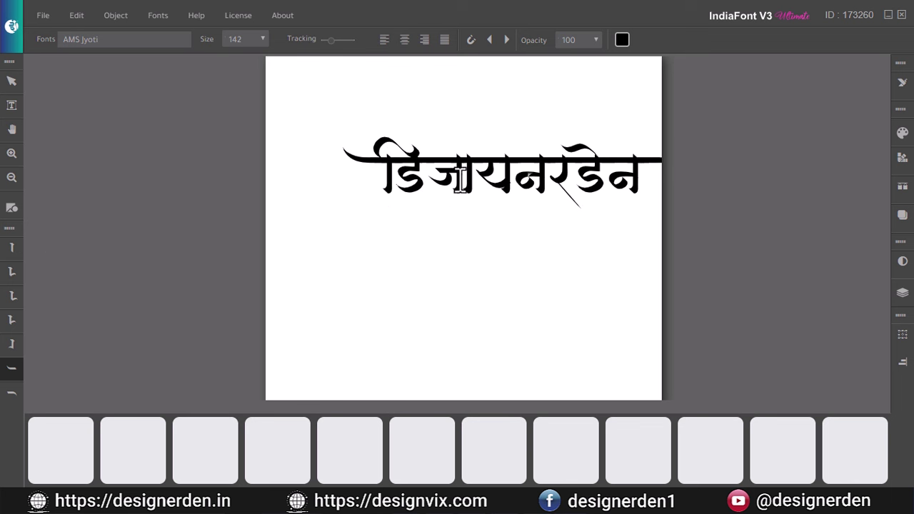
Replace the ा after ज with the alternate glyph that has a longer stem and a detached wavy stroke below
{"action": "left_click_drag", "start_coordinate": [456, 178], "coordinate": [472, 176]}
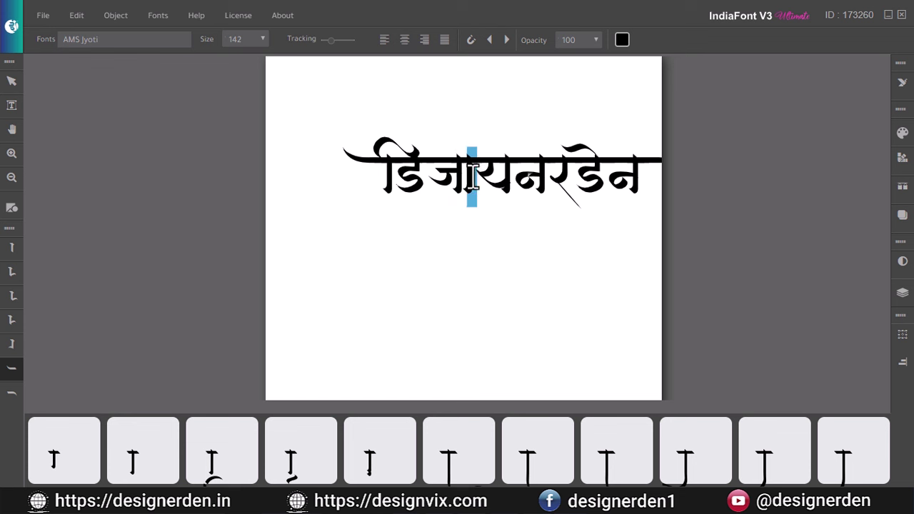
{"action": "left_click", "coordinate": [389, 469]}
{"action": "left_click", "coordinate": [282, 478]}
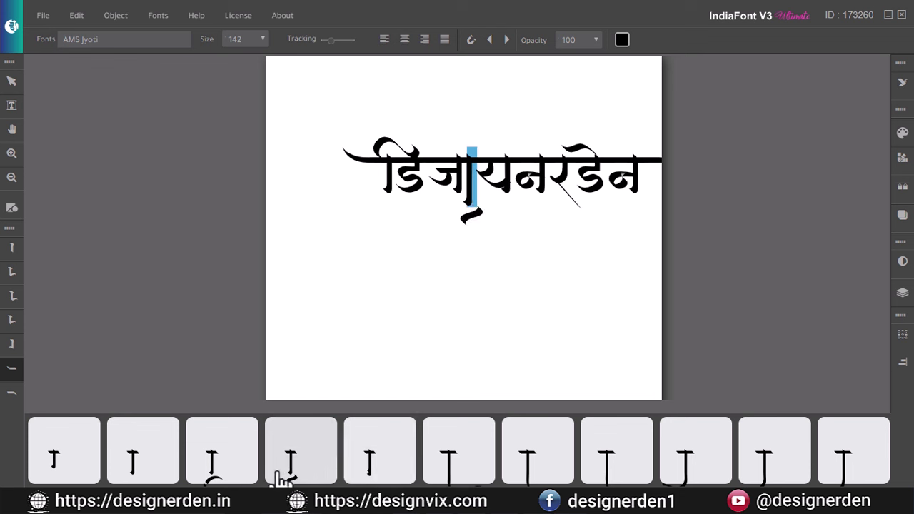
Try several alternate glyphs for र, ending with the one whose tail drops into a large curl below डेन
{"action": "left_click", "coordinate": [563, 178]}
{"action": "mouse_move", "coordinate": [275, 503]}
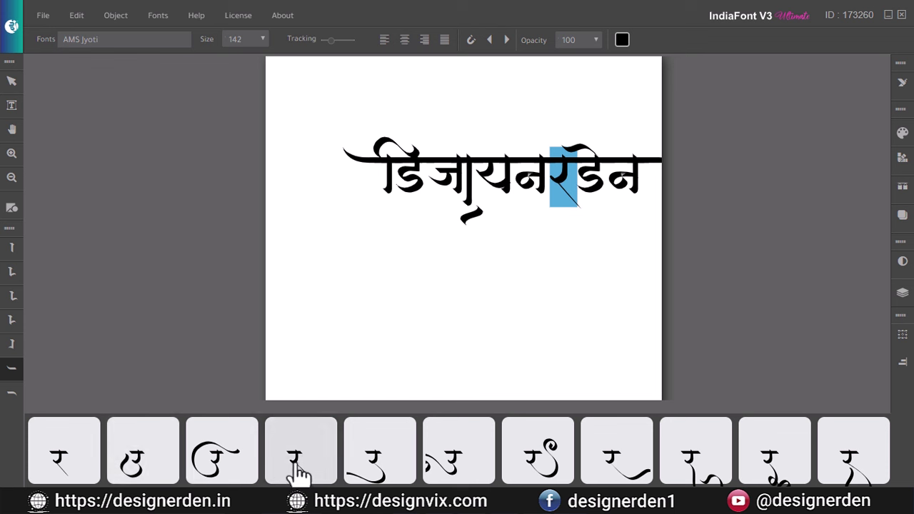
{"action": "left_click", "coordinate": [369, 471]}
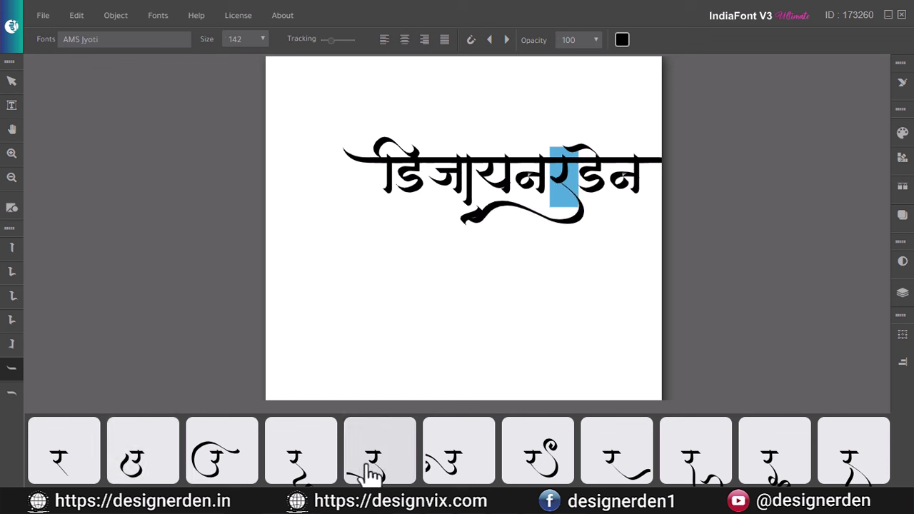
{"action": "left_click", "coordinate": [297, 470]}
{"action": "left_click", "coordinate": [437, 469]}
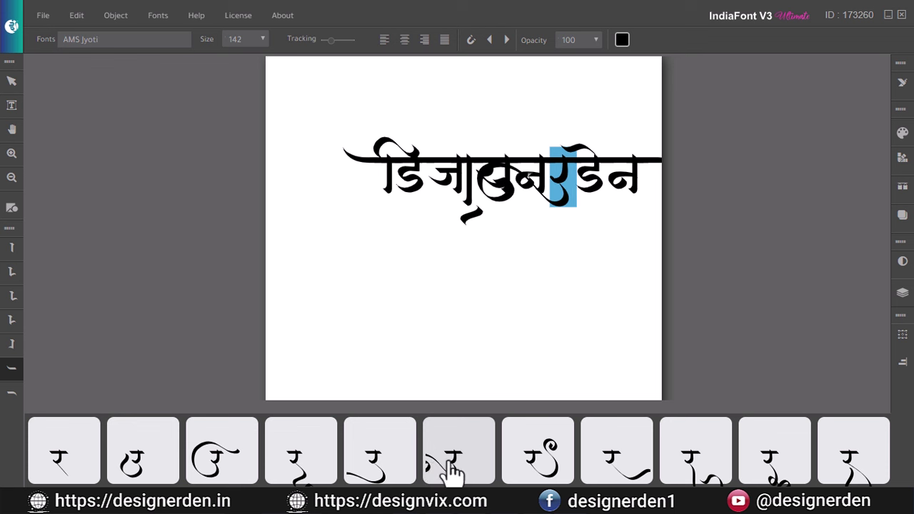
{"action": "left_click", "coordinate": [603, 464]}
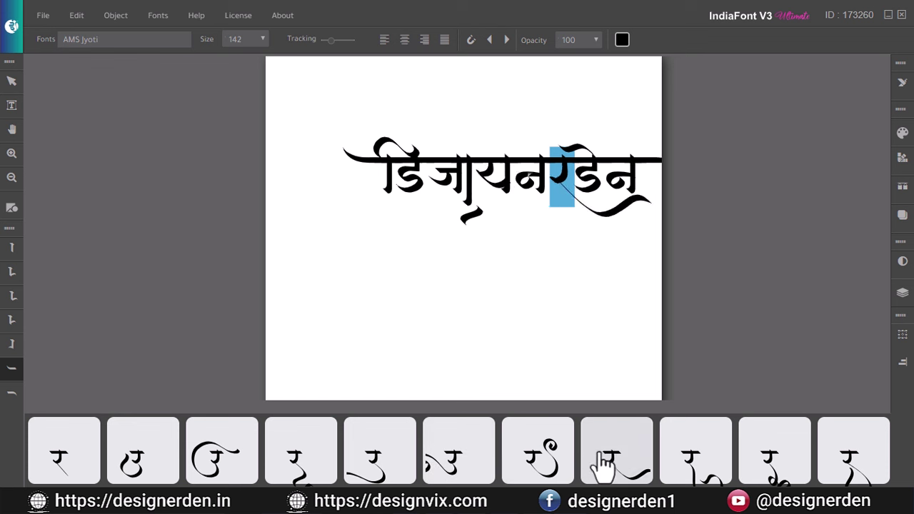
{"action": "left_click", "coordinate": [689, 457]}
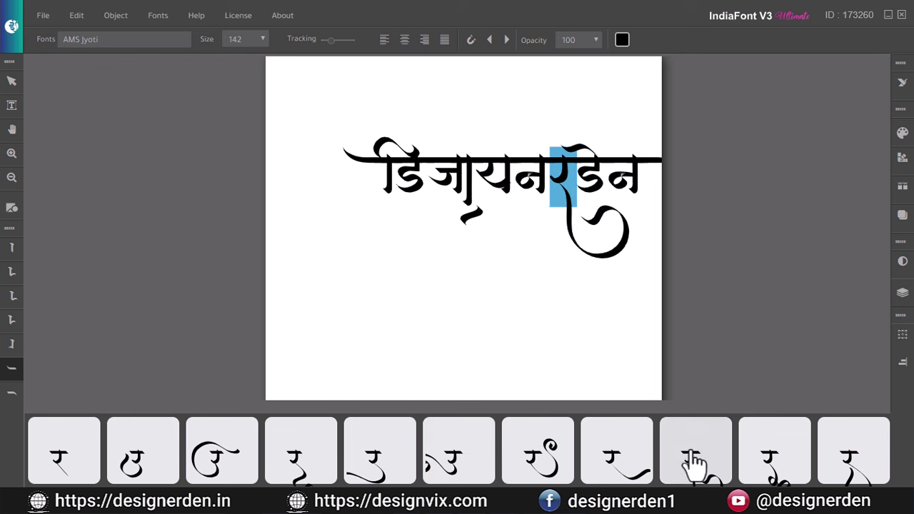
Replace the े matra over ड with the large sweeping alternate that curves over नर, and position the whole text mid-canvas
{"action": "left_click", "coordinate": [11, 82]}
{"action": "left_click_drag", "start_coordinate": [587, 163], "coordinate": [534, 153]}
{"action": "double_click", "coordinate": [555, 163]}
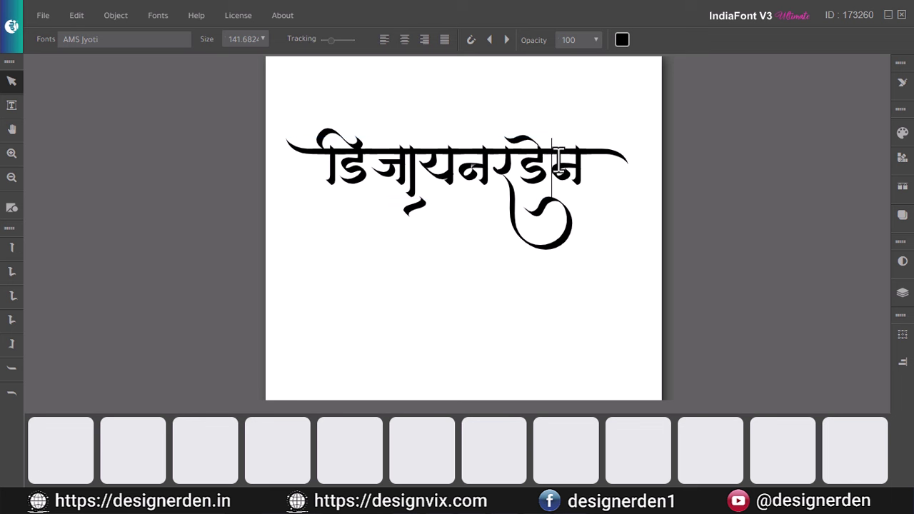
{"action": "left_click_drag", "start_coordinate": [547, 152], "coordinate": [532, 150]}
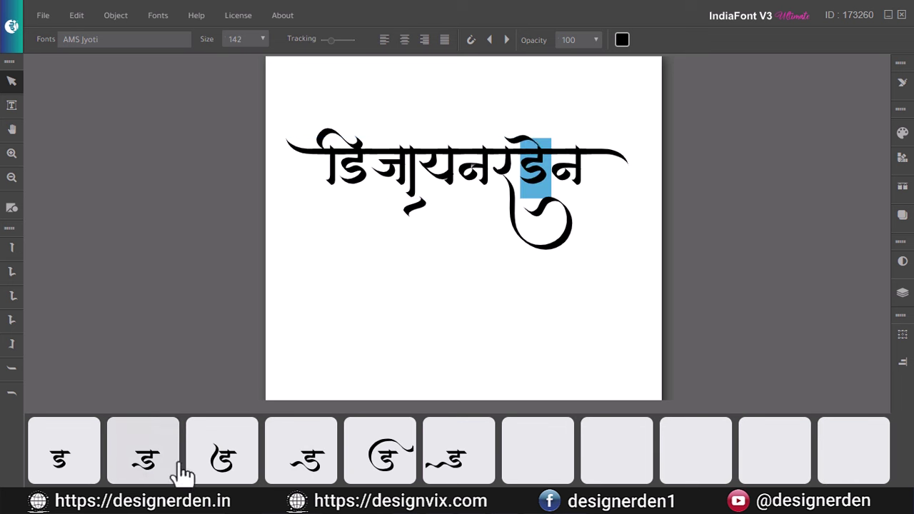
{"action": "left_click", "coordinate": [553, 154]}
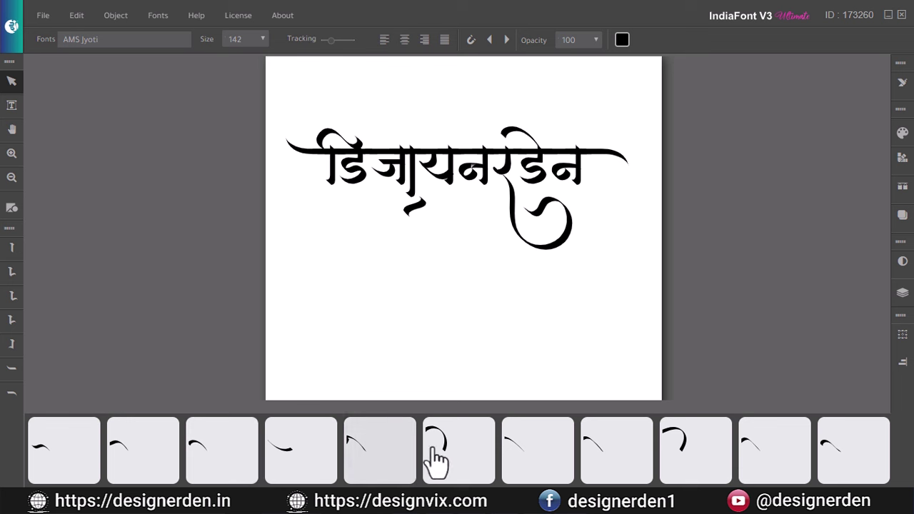
{"action": "left_click", "coordinate": [691, 456]}
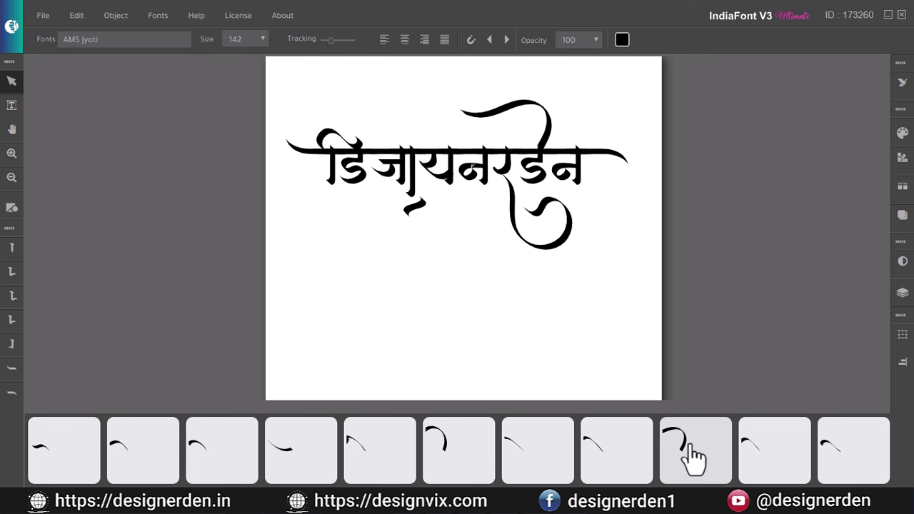
{"action": "left_click", "coordinate": [134, 136]}
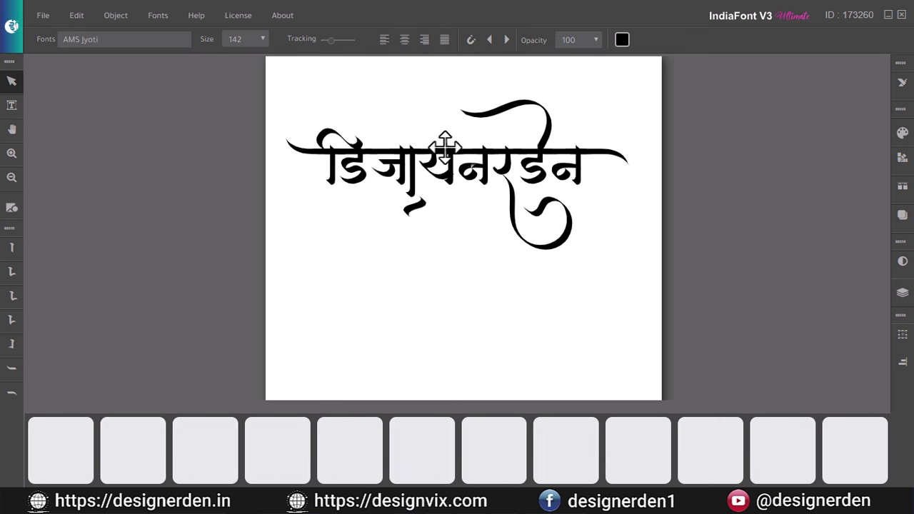
{"action": "left_click_drag", "start_coordinate": [415, 153], "coordinate": [420, 195]}
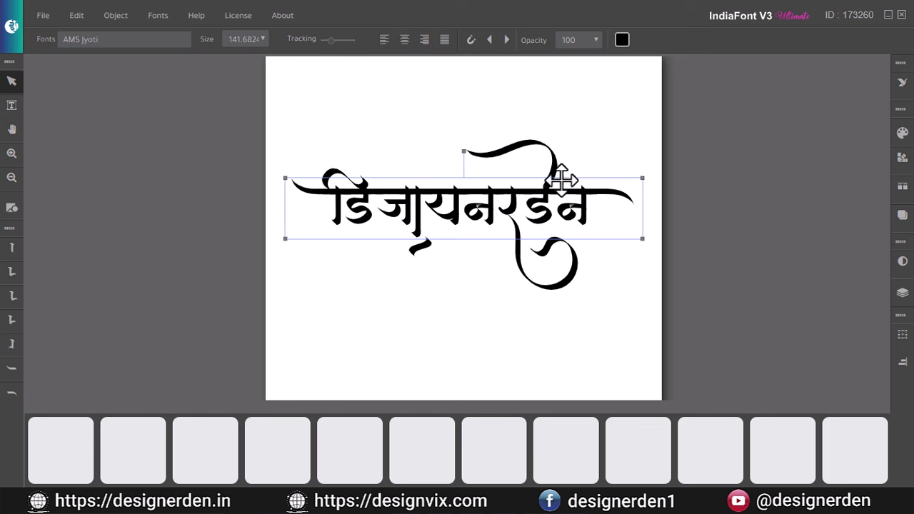
Export the डिजायनरडेन lettering as an SVG file named aaaa in the Documents folder
{"action": "left_click", "coordinate": [43, 16]}
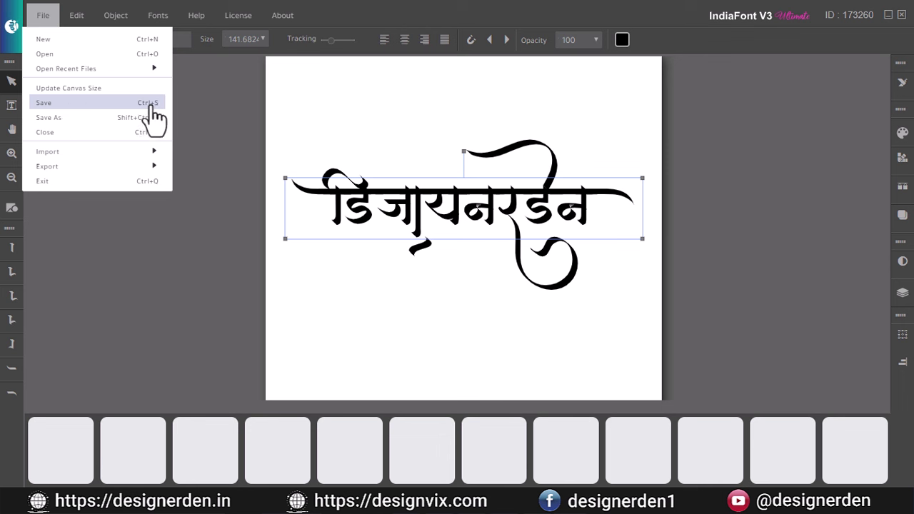
{"action": "mouse_move", "coordinate": [49, 14]}
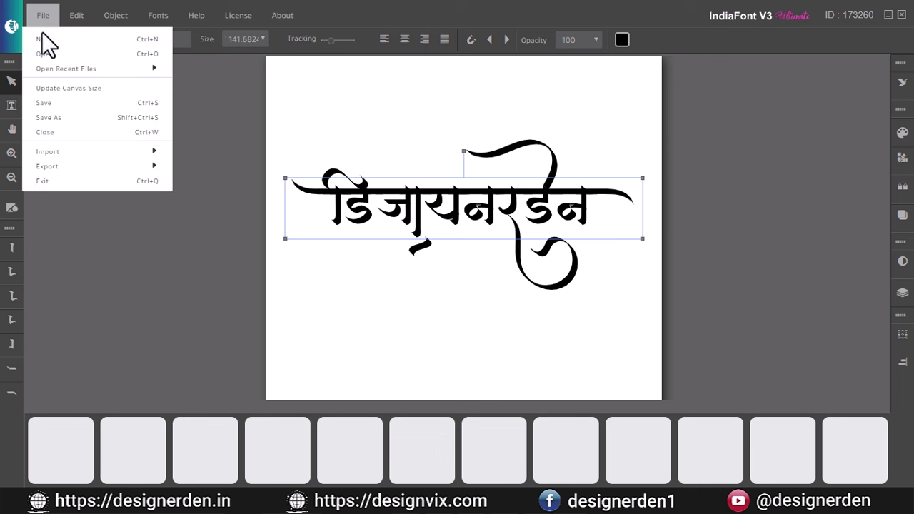
{"action": "mouse_move", "coordinate": [70, 153]}
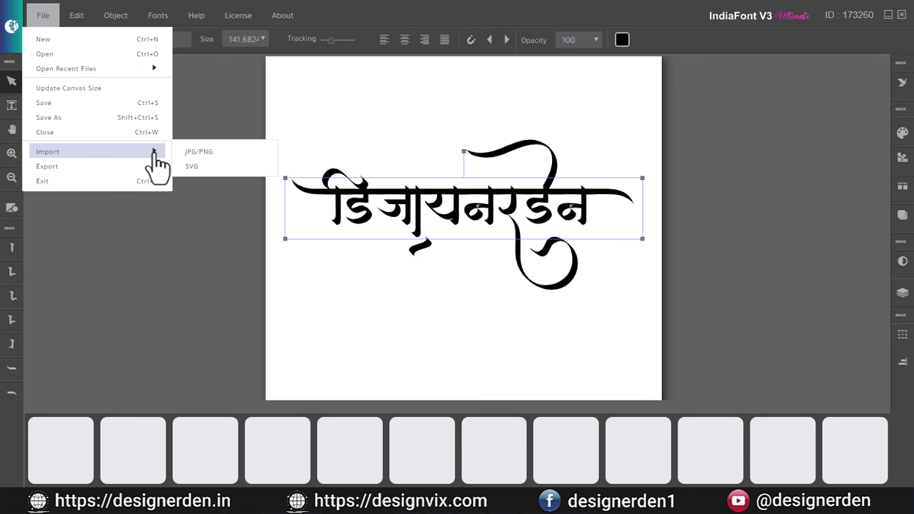
{"action": "mouse_move", "coordinate": [152, 168]}
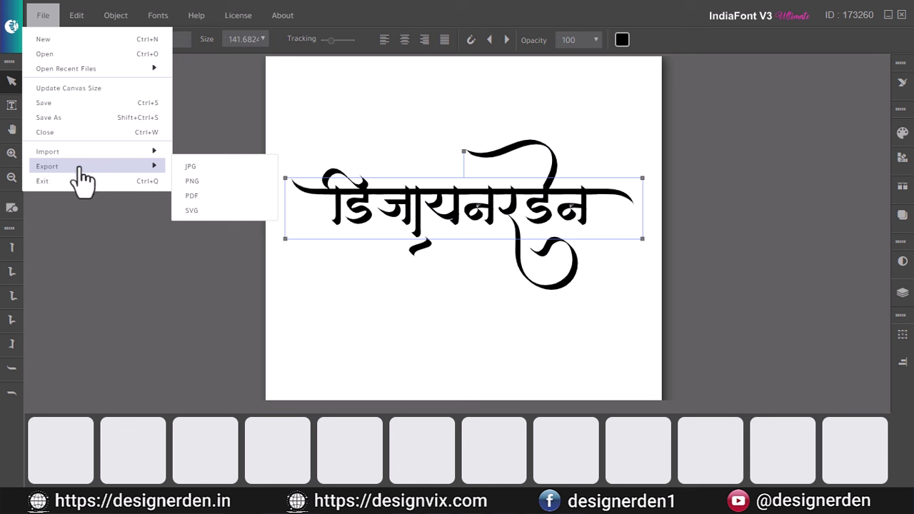
{"action": "left_click", "coordinate": [210, 212]}
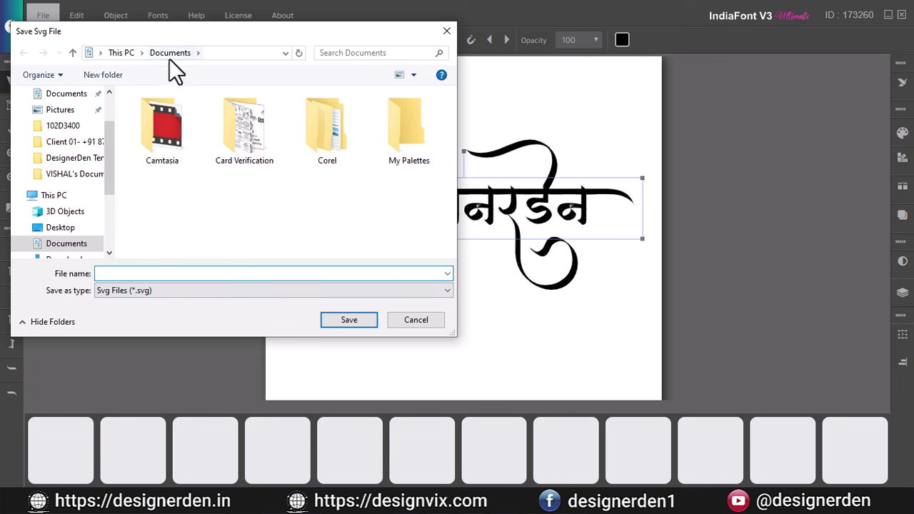
{"action": "type", "text": "aaaa"}
{"action": "left_click", "coordinate": [351, 320]}
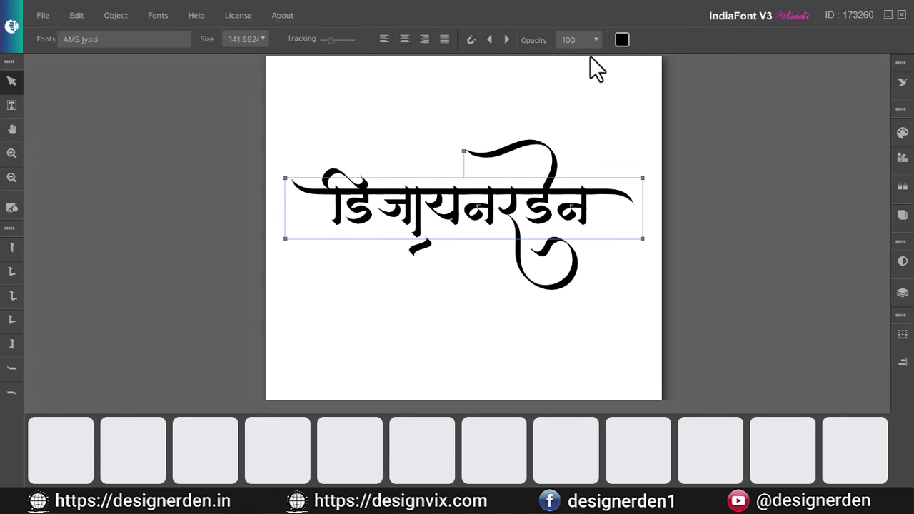
Switch to File Explorer, open the Documents folder, and bring the aaaa file into the open CorelDRAW document
{"action": "left_click", "coordinate": [888, 15]}
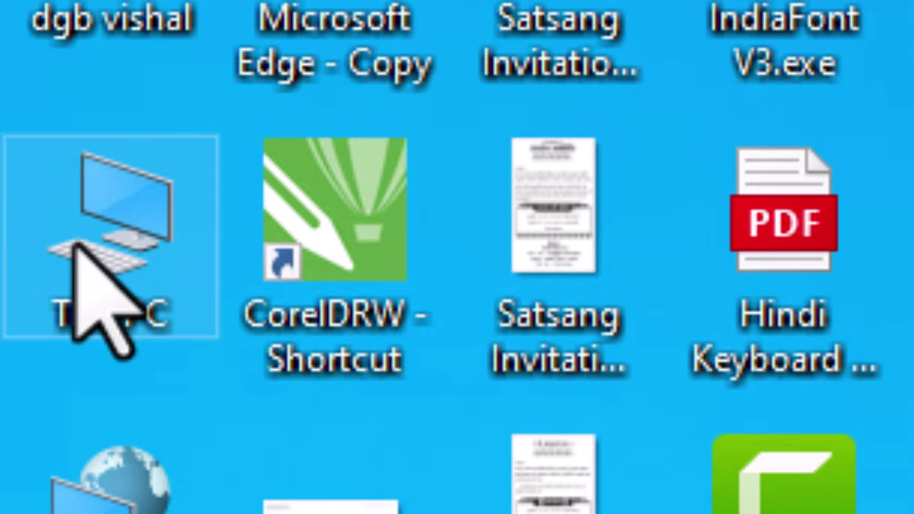
{"action": "double_click", "coordinate": [75, 246]}
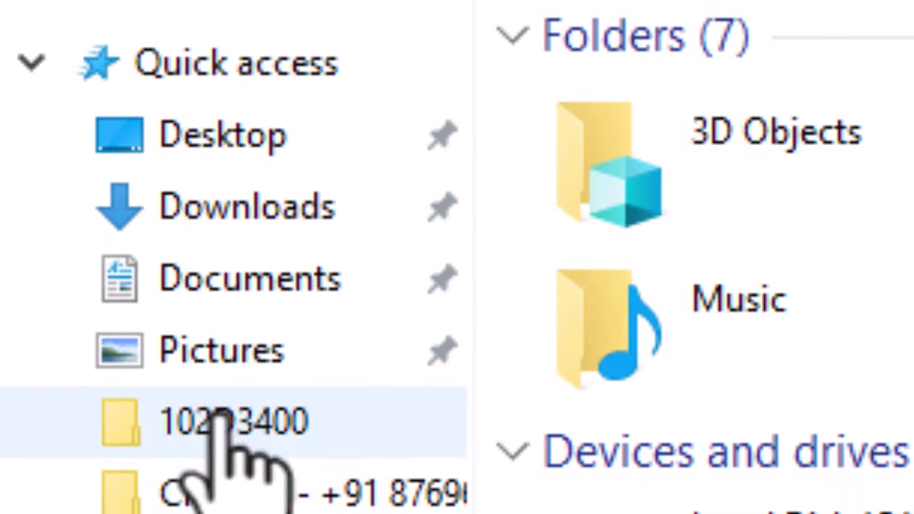
{"action": "left_click", "coordinate": [218, 284]}
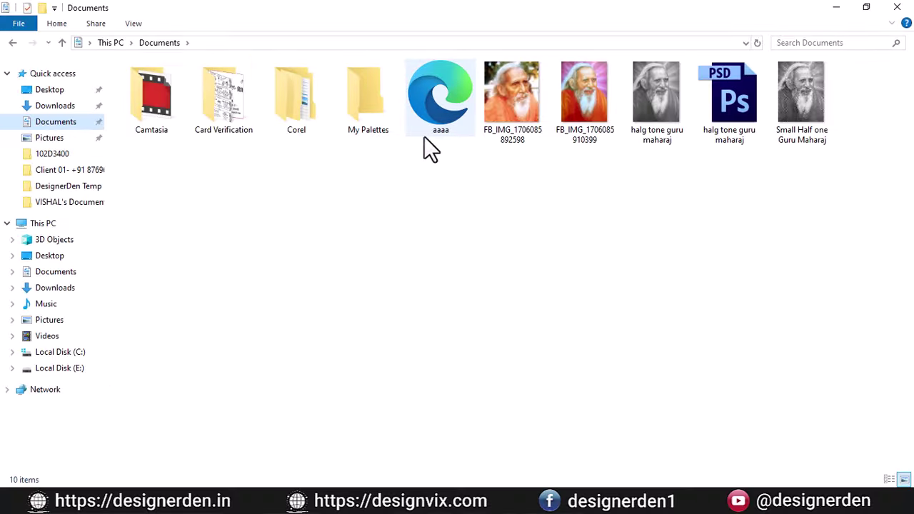
{"action": "left_click", "coordinate": [443, 114]}
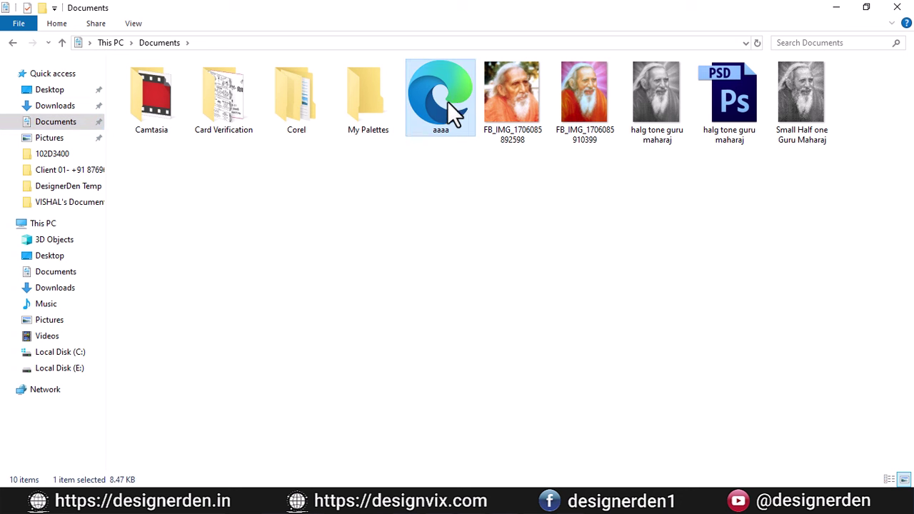
{"action": "left_click_drag", "start_coordinate": [443, 85], "coordinate": [402, 309]}
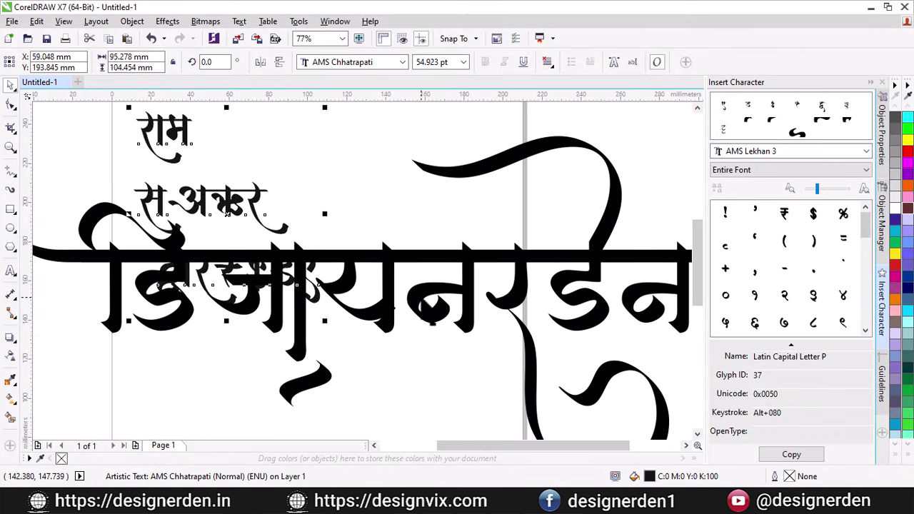
Move the imported डिजायनरडेन lettering down so it sits below the three existing text lines
{"action": "key", "text": "z"}
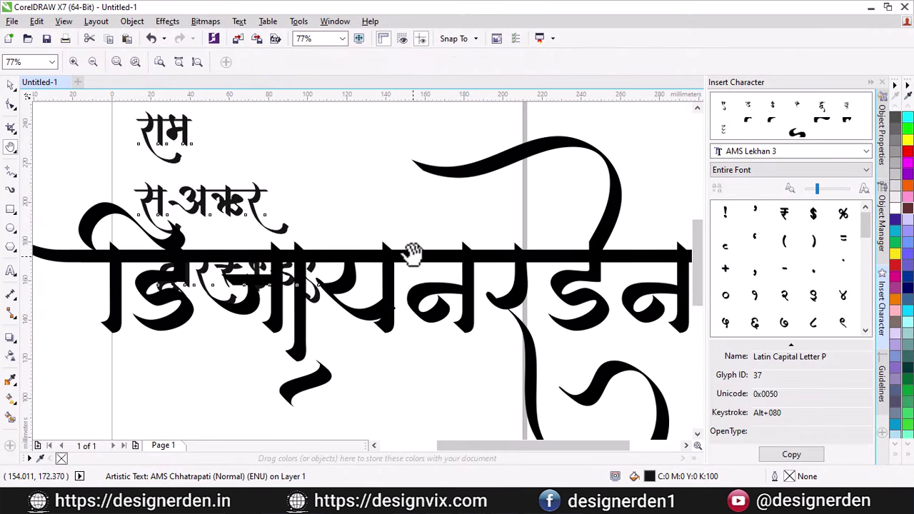
{"action": "right_click", "coordinate": [414, 251]}
{"action": "left_click", "coordinate": [10, 85]}
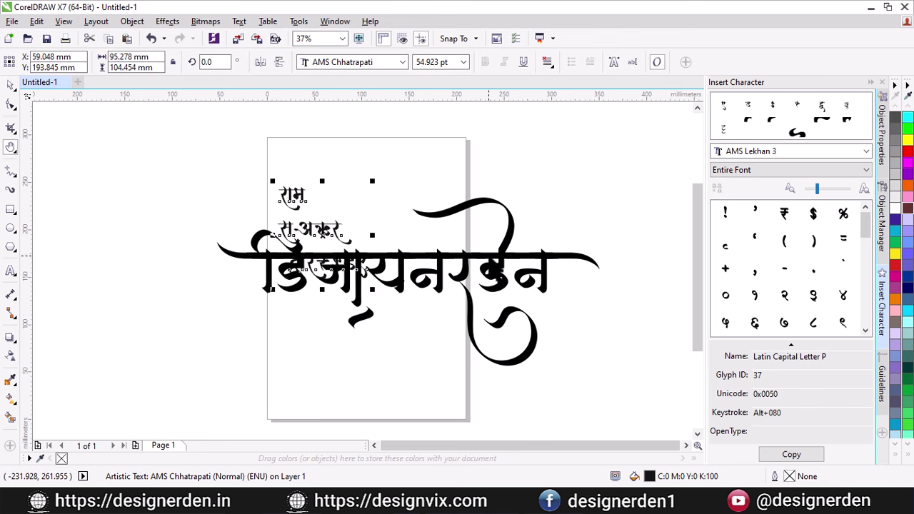
{"action": "left_click", "coordinate": [498, 267]}
{"action": "left_click_drag", "start_coordinate": [498, 266], "coordinate": [498, 336]}
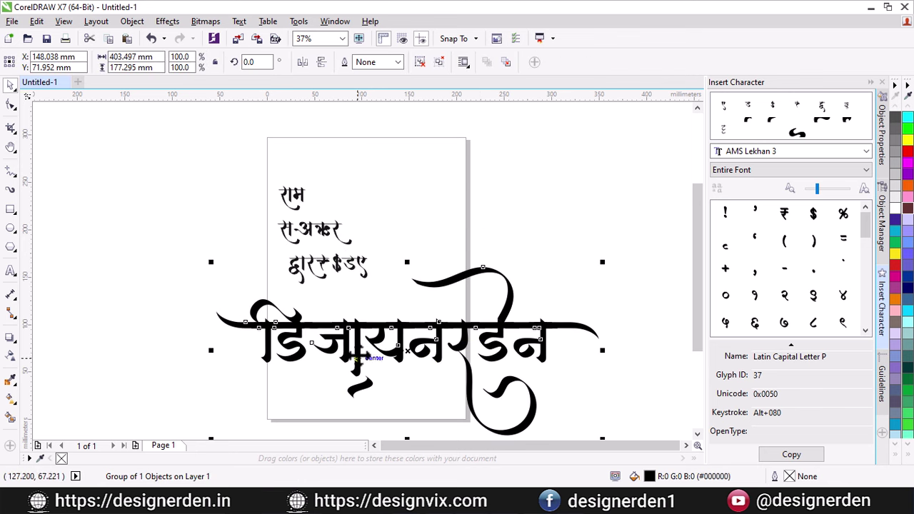
Try purple and red fills on the imported lettering and settle on dark navy #000066
{"action": "left_click", "coordinate": [893, 220]}
{"action": "left_click", "coordinate": [908, 153]}
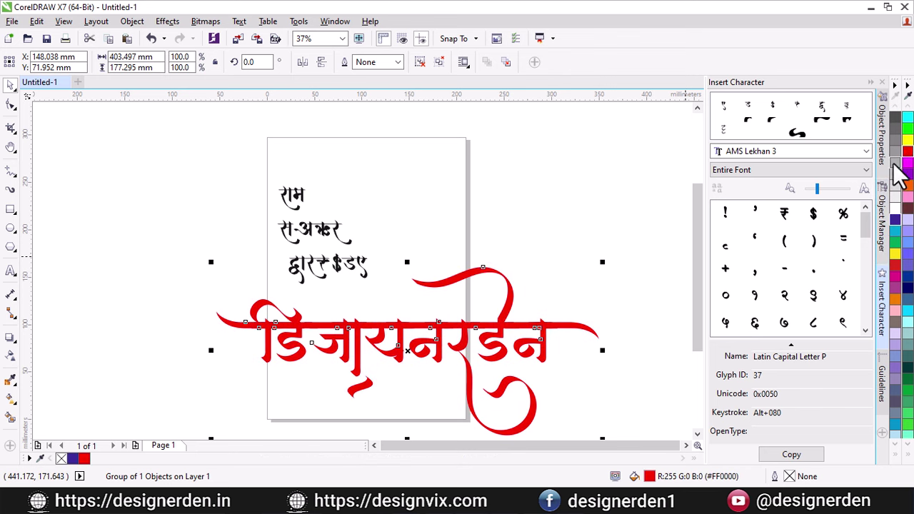
{"action": "left_click", "coordinate": [907, 290]}
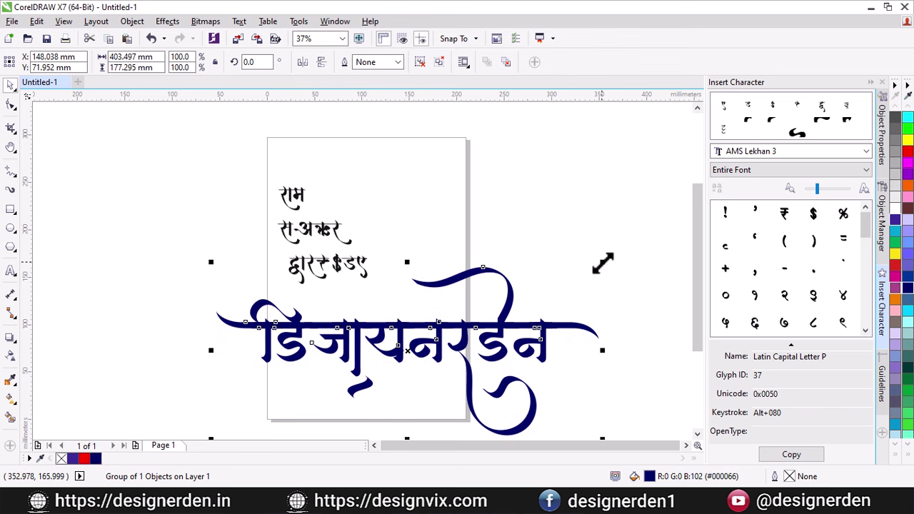
Scale the navy lettering down to about 126 mm wide and place it on the page beneath the third text line
{"action": "left_click_drag", "start_coordinate": [600, 262], "coordinate": [380, 363]}
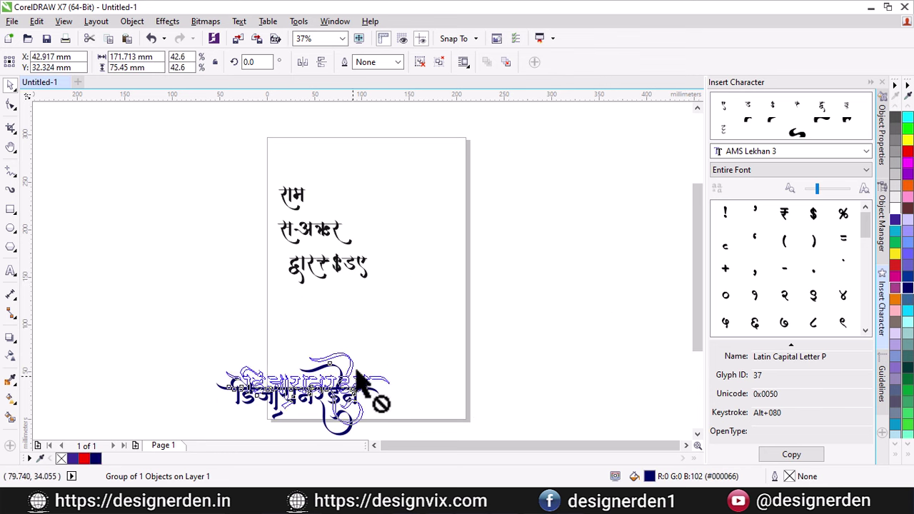
{"action": "left_click_drag", "start_coordinate": [415, 312], "coordinate": [415, 312]}
{"action": "left_click_drag", "start_coordinate": [444, 359], "coordinate": [383, 342]}
{"action": "left_click", "coordinate": [441, 357]}
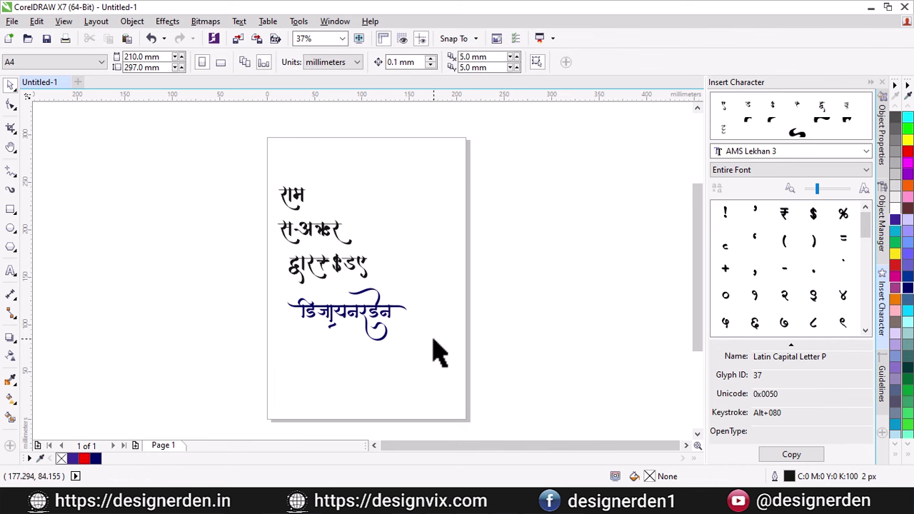
Ungroup the navy डिजायनरडेन lettering
{"action": "key", "text": "z"}
{"action": "left_click_drag", "start_coordinate": [265, 274], "coordinate": [490, 393]}
{"action": "left_click_drag", "start_coordinate": [164, 167], "coordinate": [447, 305]}
{"action": "left_click", "coordinate": [11, 84]}
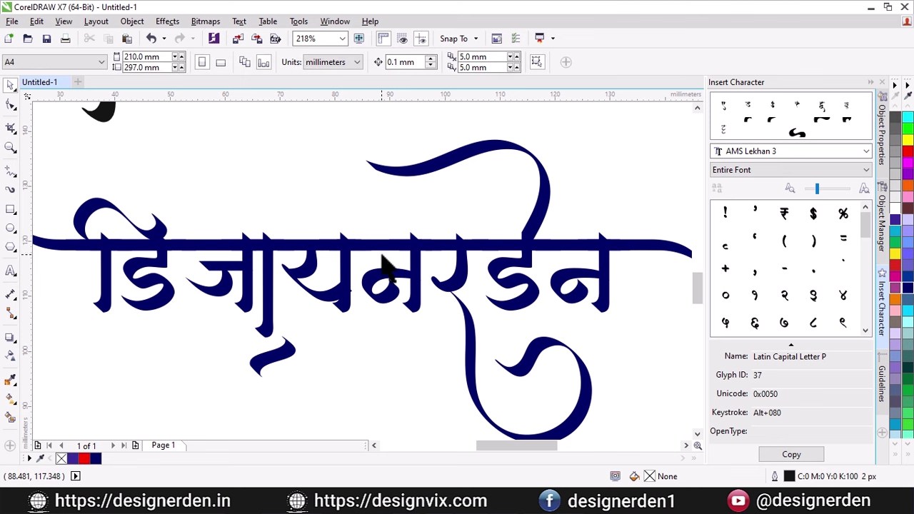
{"action": "left_click", "coordinate": [383, 248]}
{"action": "right_click", "coordinate": [383, 249]}
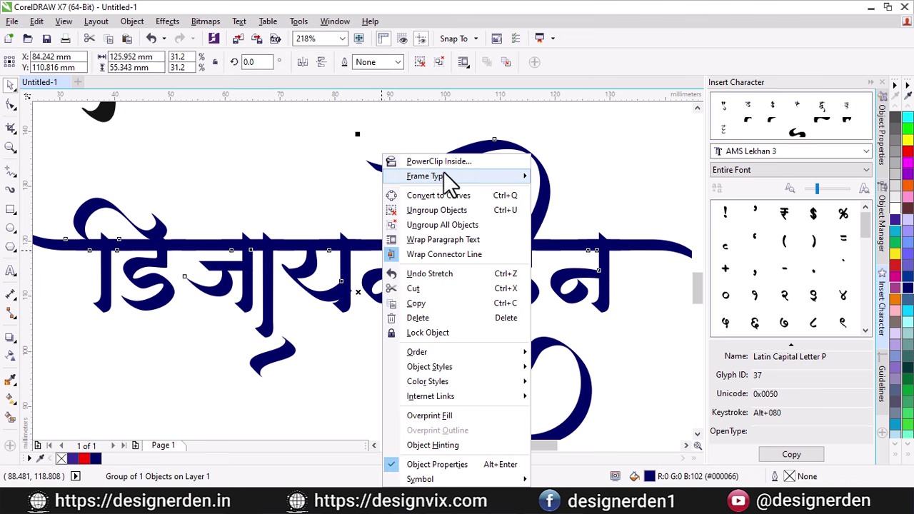
{"action": "left_click", "coordinate": [467, 209]}
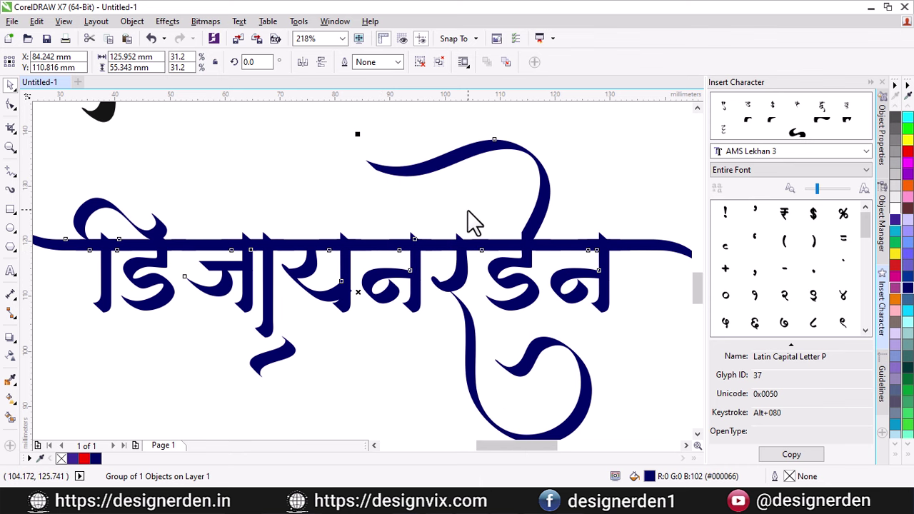
Test whether the lettering moves in one piece, ungroup it once more, and reposition it slightly lower on the page
{"action": "left_click", "coordinate": [441, 178]}
{"action": "left_click", "coordinate": [440, 177]}
{"action": "left_click_drag", "start_coordinate": [437, 169], "coordinate": [468, 161]}
{"action": "right_click", "coordinate": [429, 243]}
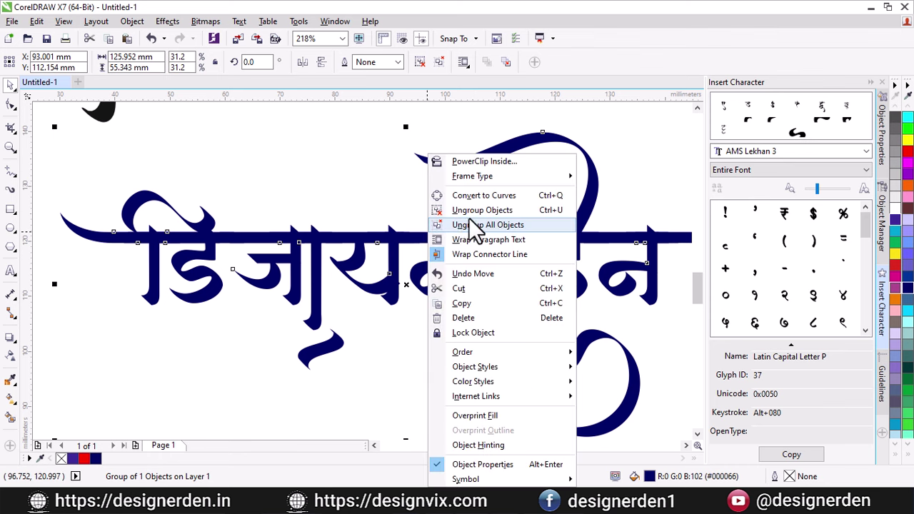
{"action": "left_click", "coordinate": [489, 210]}
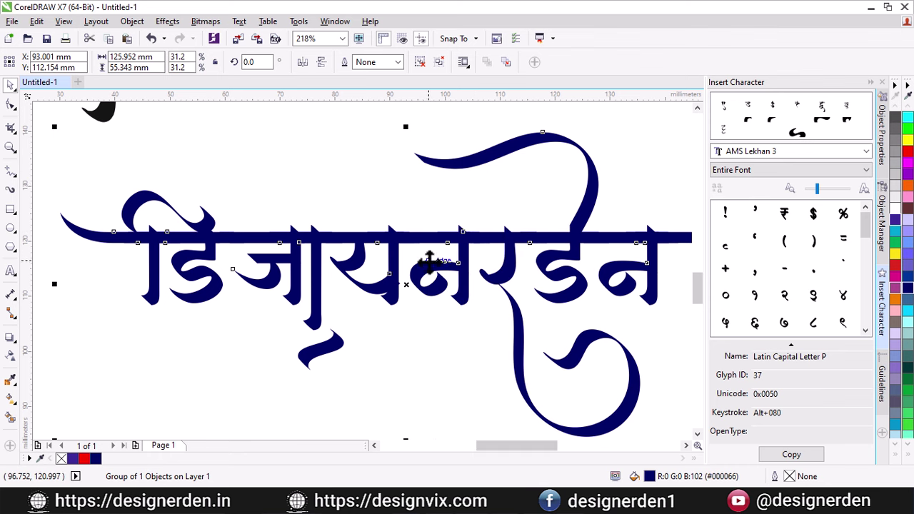
{"action": "left_click_drag", "start_coordinate": [424, 241], "coordinate": [383, 274]}
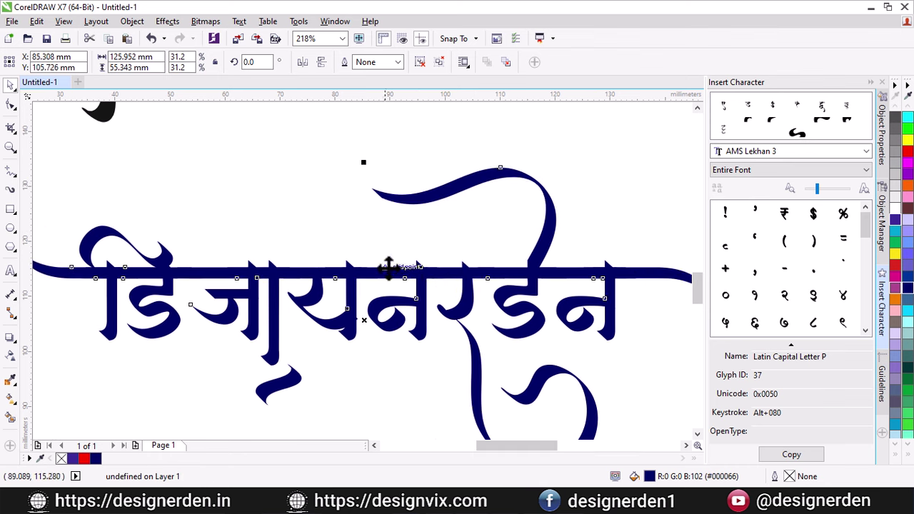
Break the remaining nested group into separate letter curves and clear the selection
{"action": "right_click", "coordinate": [425, 265]}
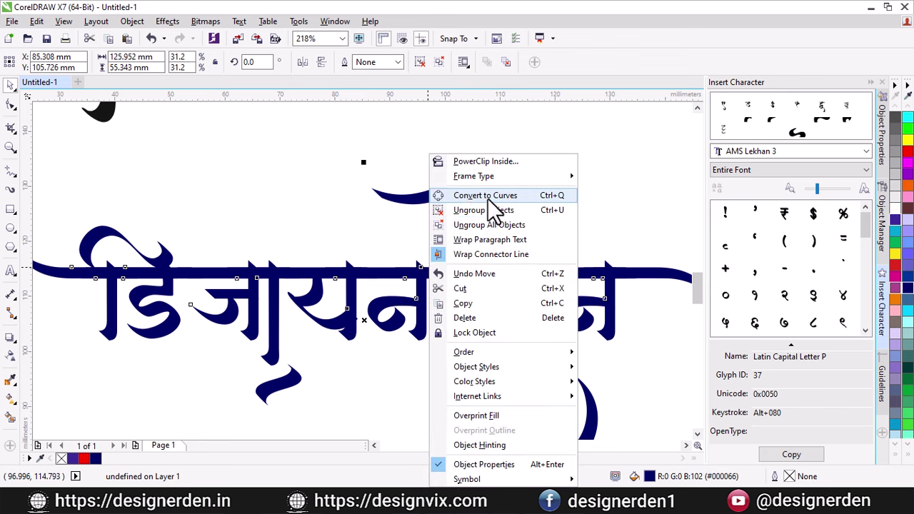
{"action": "left_click", "coordinate": [487, 198]}
{"action": "left_click", "coordinate": [408, 249]}
Pull the sweeping matra stroke off डे, set it back on the headline, and shrink it to about 24.9 mm wide
{"action": "left_click", "coordinate": [412, 196]}
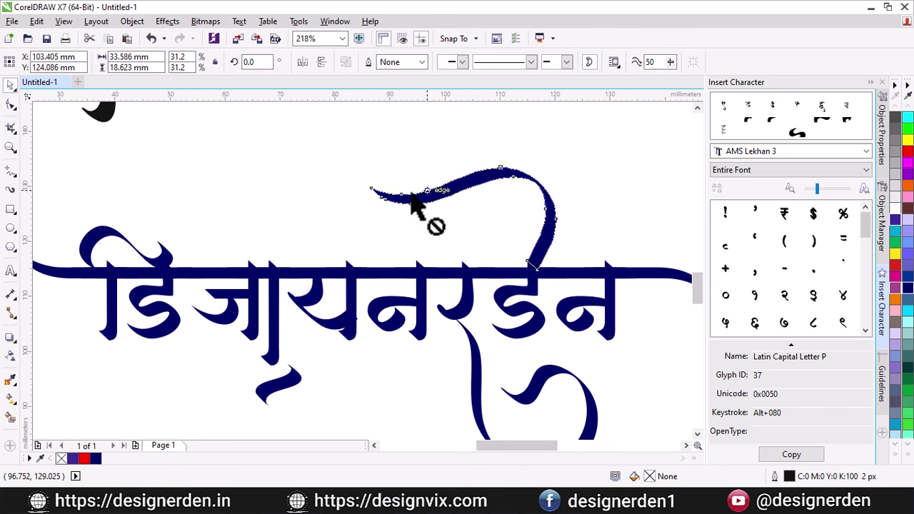
{"action": "mouse_move", "coordinate": [411, 194]}
{"action": "left_mouse_down"}
{"action": "mouse_move", "coordinate": [374, 197]}
{"action": "mouse_move", "coordinate": [424, 148]}
{"action": "left_mouse_up"}
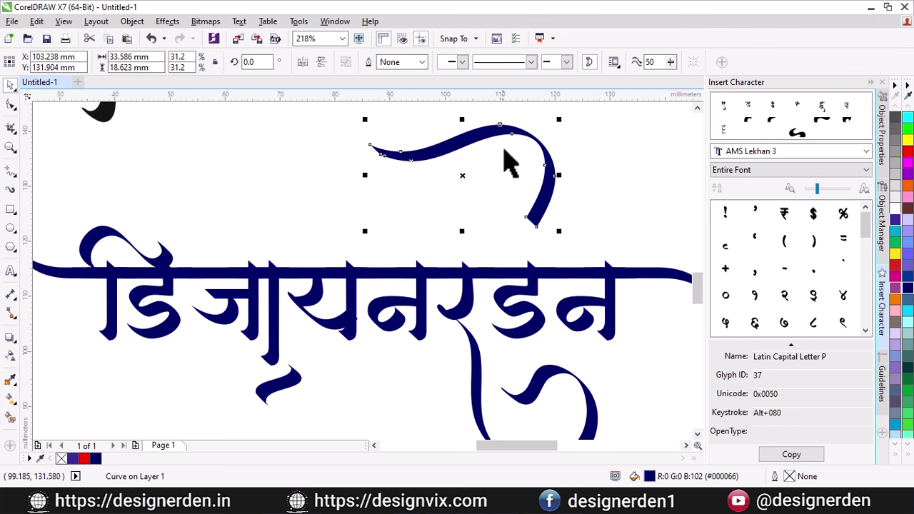
{"action": "left_click_drag", "start_coordinate": [484, 140], "coordinate": [478, 183]}
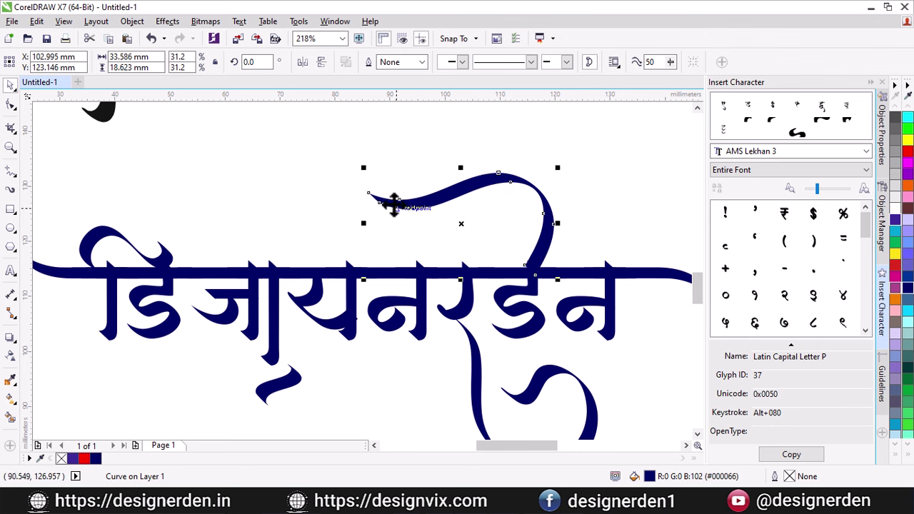
{"action": "left_click_drag", "start_coordinate": [362, 161], "coordinate": [408, 197]}
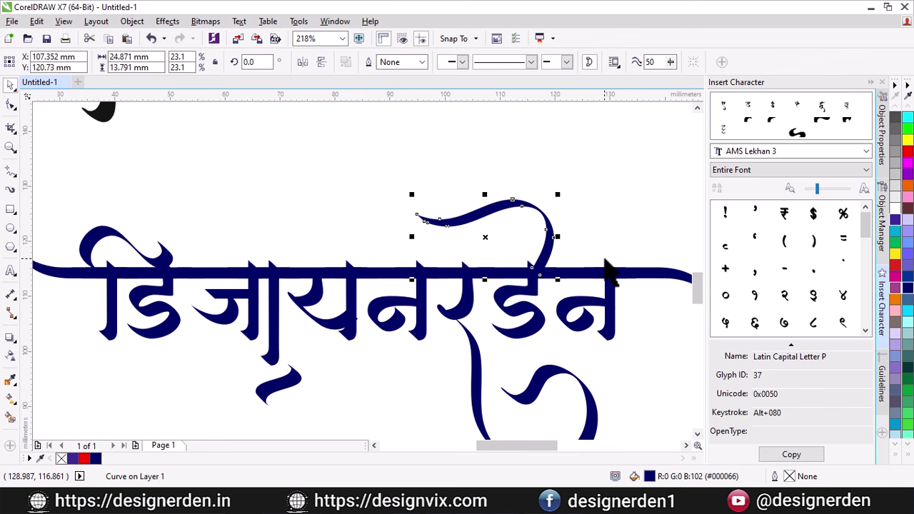
Deselect the matra stroke and review the edited navy डिजायनरडेन lettering against the black sample words above it
{"action": "left_click", "coordinate": [287, 219]}
{"action": "key", "text": "h"}
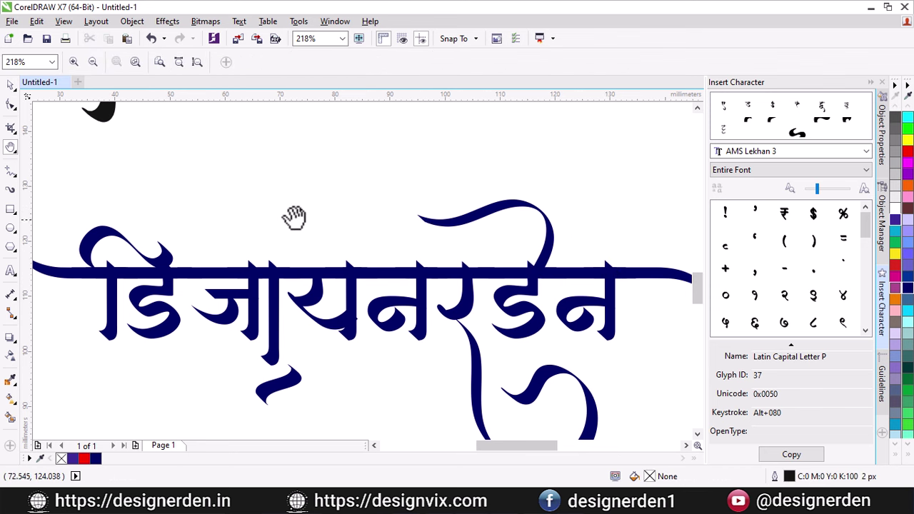
{"action": "scroll", "coordinate": [300, 224], "scroll_direction": "down", "scroll_amount": 3}
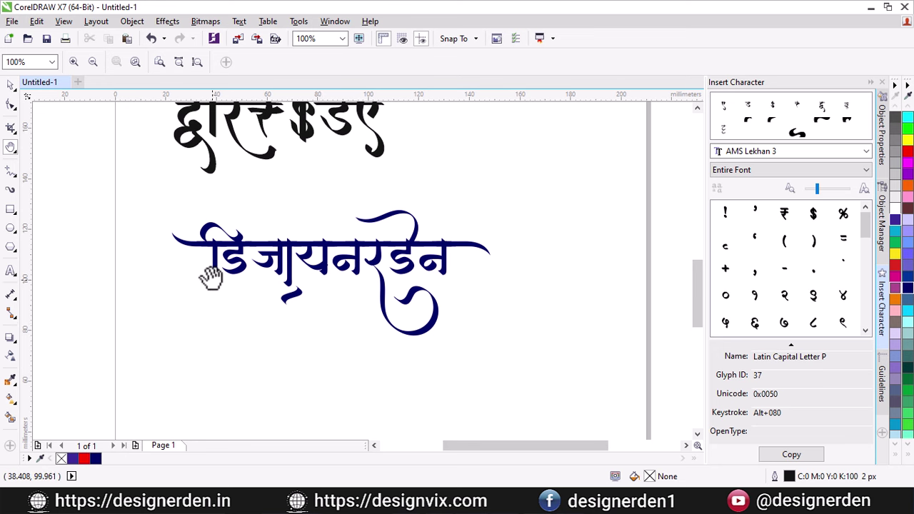
{"action": "left_click_drag", "start_coordinate": [218, 214], "coordinate": [255, 292]}
{"action": "scroll", "coordinate": [342, 260], "scroll_direction": "down", "scroll_amount": 2}
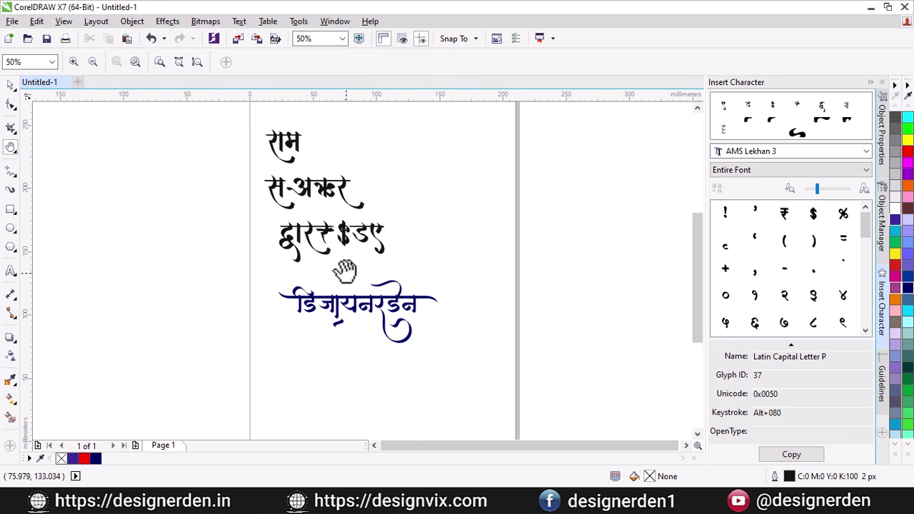
{"action": "scroll", "coordinate": [330, 232], "scroll_direction": "up", "scroll_amount": 2}
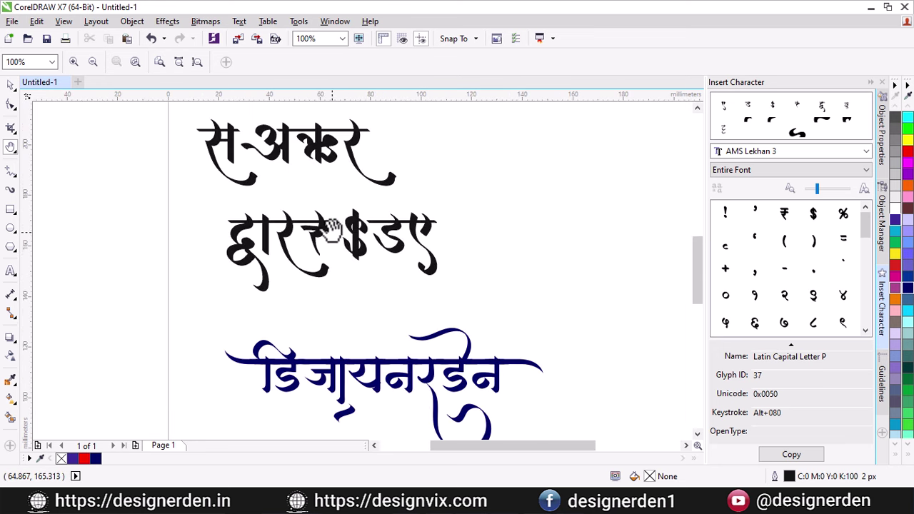
{"action": "scroll", "coordinate": [304, 184], "scroll_direction": "up", "scroll_amount": 2}
{"action": "scroll", "coordinate": [321, 207], "scroll_direction": "down", "scroll_amount": 2}
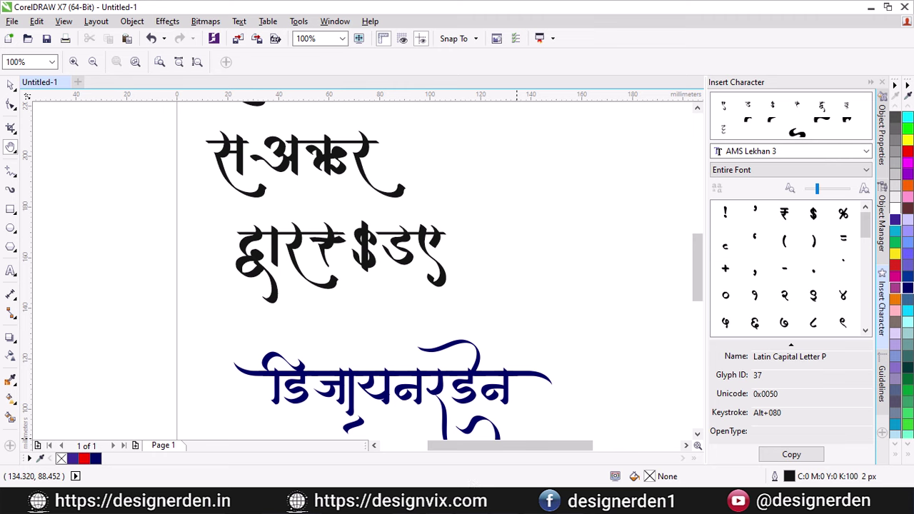
{"action": "left_click_drag", "start_coordinate": [160, 134], "coordinate": [332, 227]}
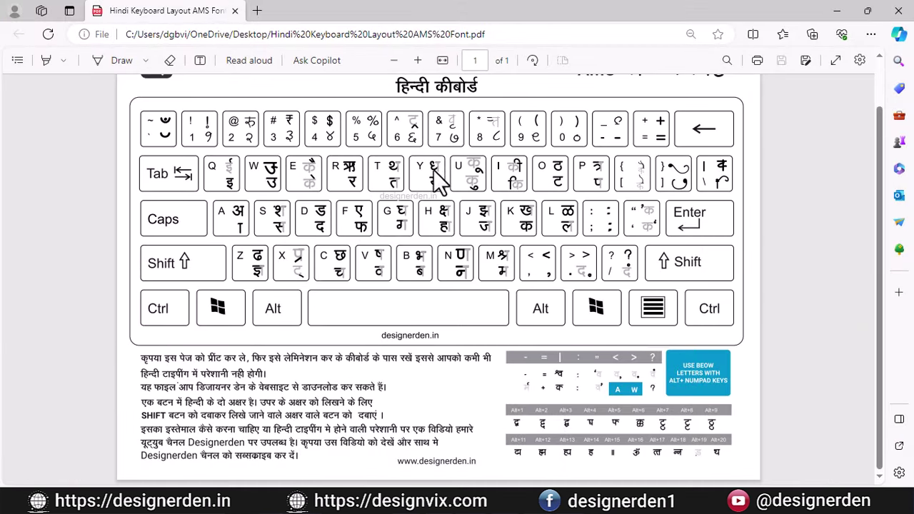
Switch to the Hindi Keyboard Layout AMS Font PDF in Microsoft Edge and examine its key assignments, shifted characters and Alt-code table
{"action": "scroll", "coordinate": [456, 187], "scroll_direction": "up", "scroll_amount": 1}
{"action": "scroll", "coordinate": [581, 205], "scroll_direction": "down", "scroll_amount": 1}
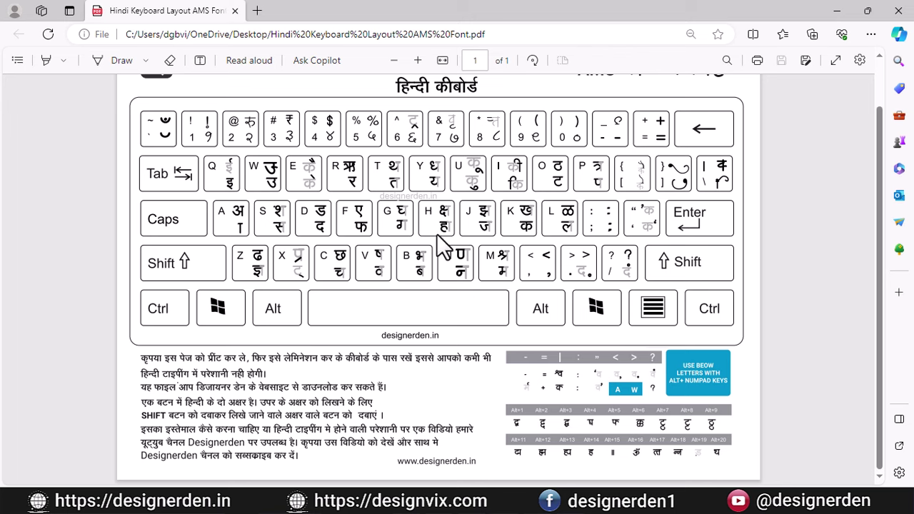
{"action": "scroll", "coordinate": [457, 250], "scroll_direction": "up", "scroll_amount": 1}
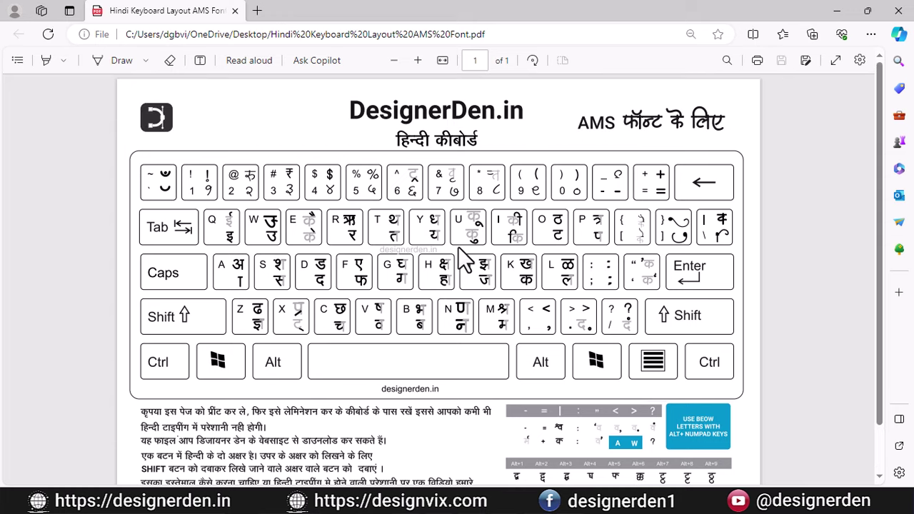
{"action": "scroll", "coordinate": [532, 275], "scroll_direction": "down", "scroll_amount": 1}
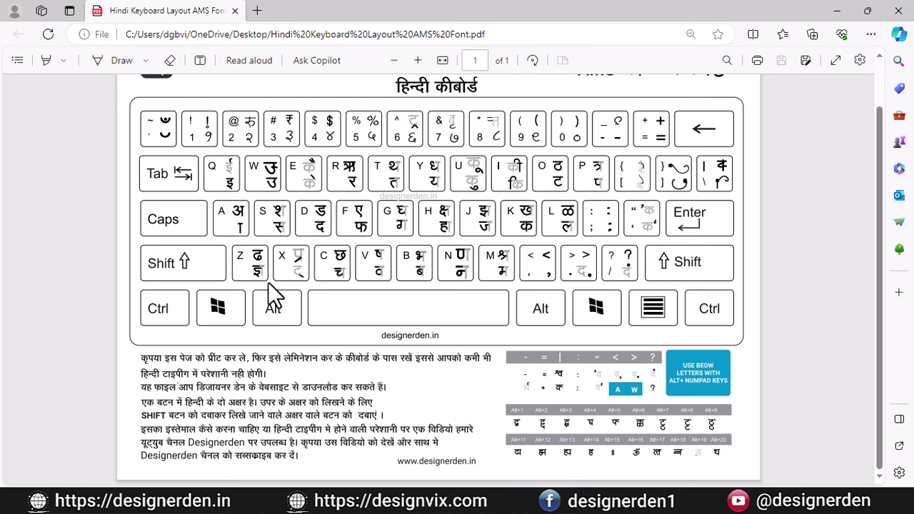
{"action": "scroll", "coordinate": [307, 275], "scroll_direction": "up", "scroll_amount": 1}
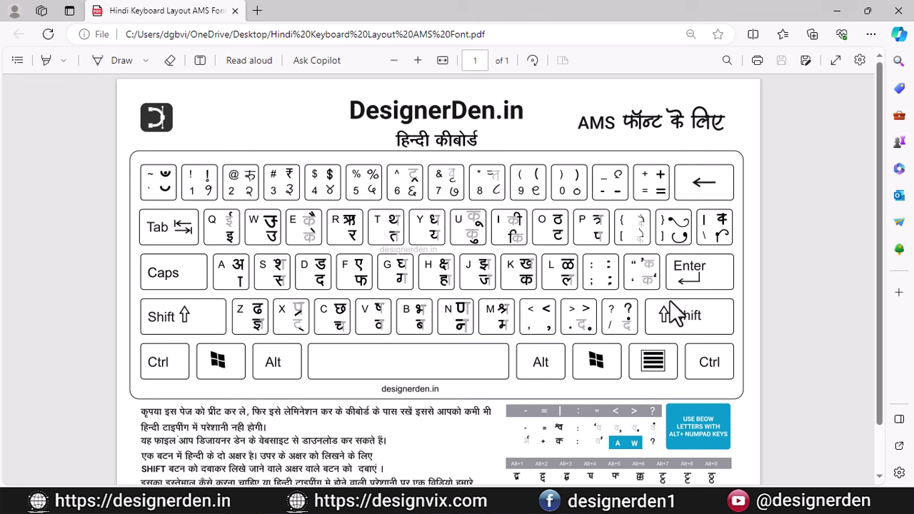
{"action": "mouse_move", "coordinate": [569, 501]}
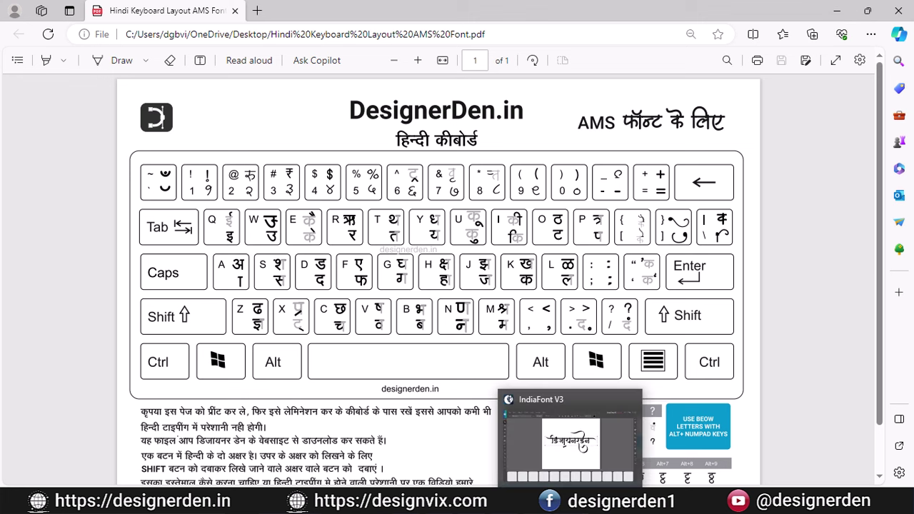